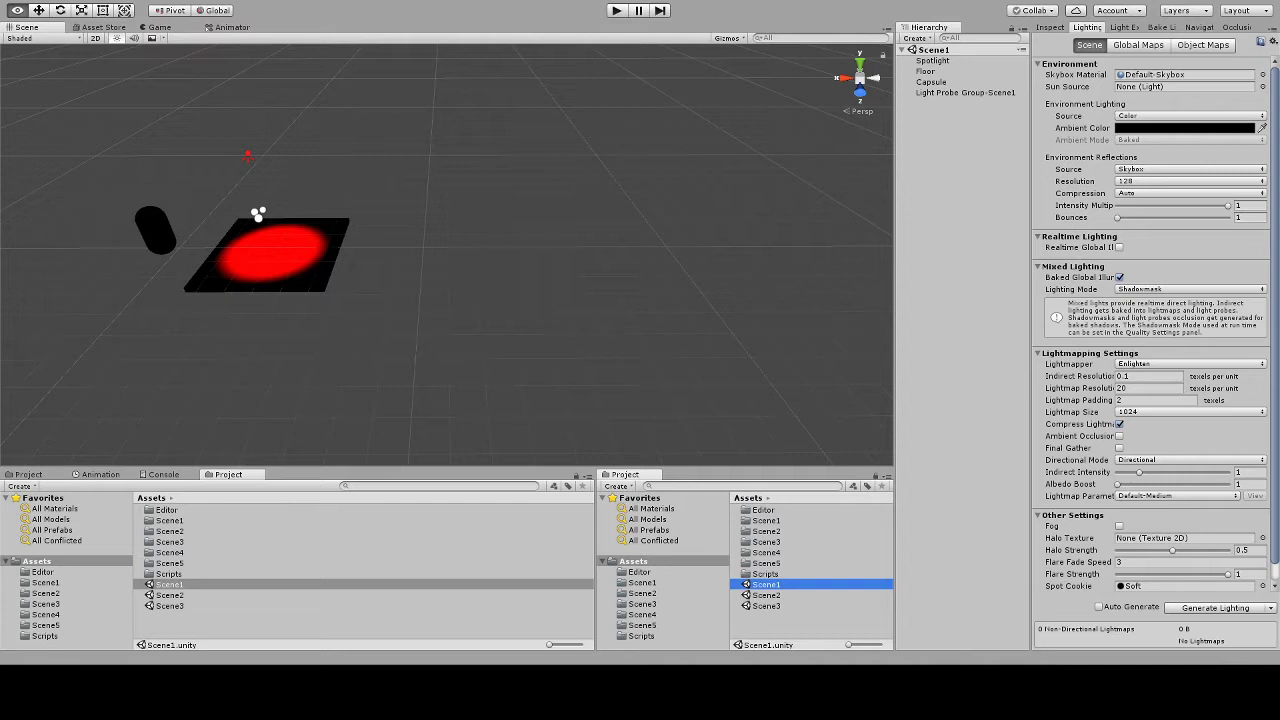
Step: Orbit the Scene view around Scene1's red floor and select the Floor
{"action": "left_click", "coordinate": [850, 28]}
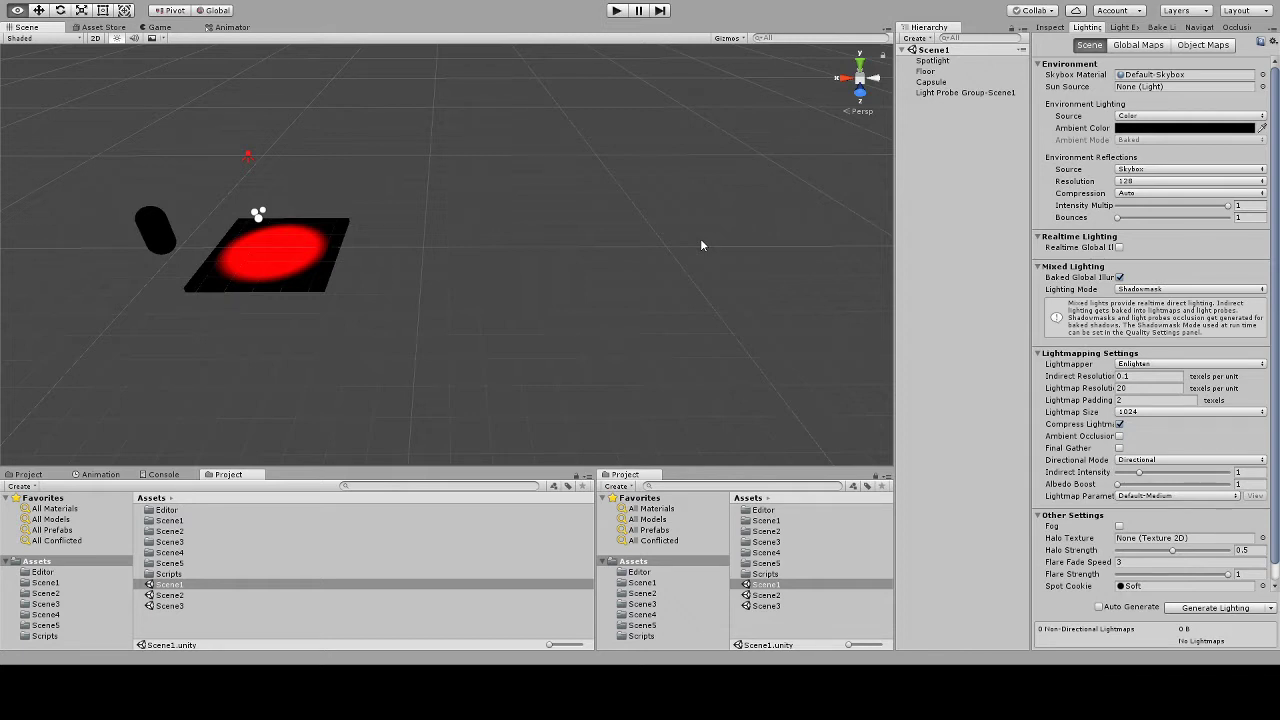
{"action": "left_click_drag", "start_coordinate": [453, 288], "coordinate": [521, 287], "text": "alt"}
{"action": "left_click", "coordinate": [316, 322]}
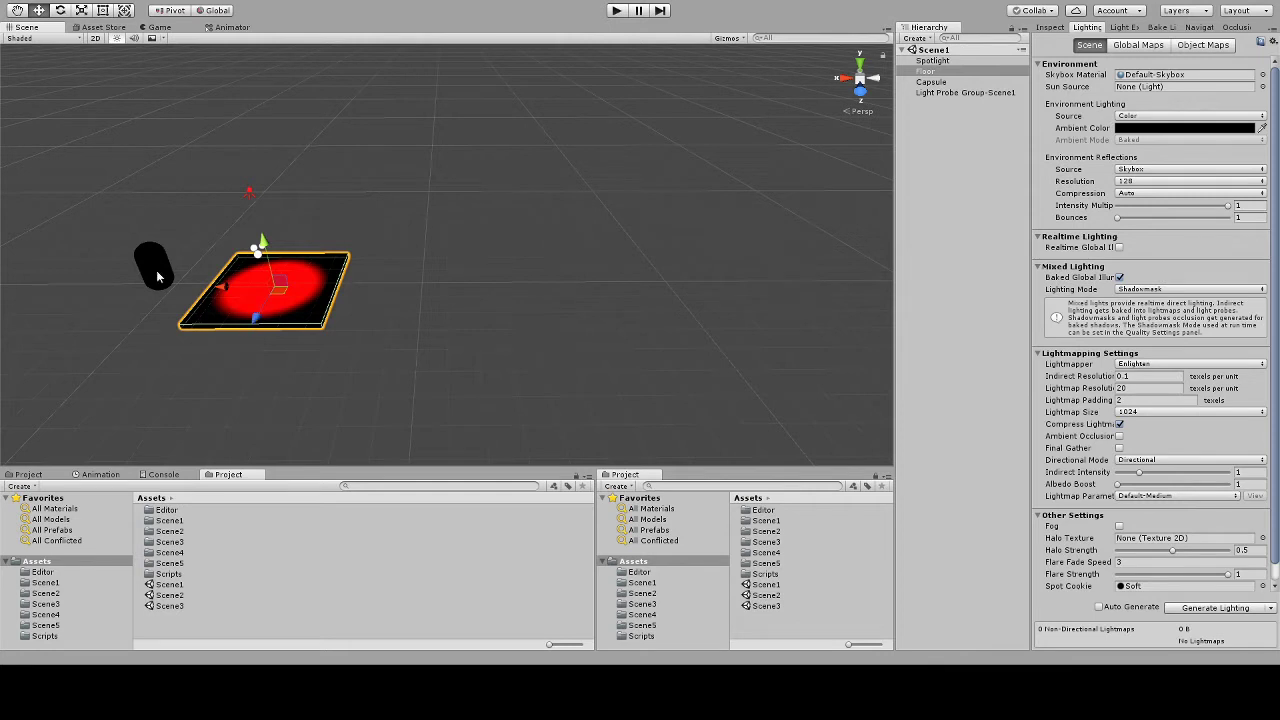
Step: Inspect the Floor, Capsule, Spotlight and Light Probe Group-Scene1 in the Inspector
{"action": "left_click", "coordinate": [1050, 27]}
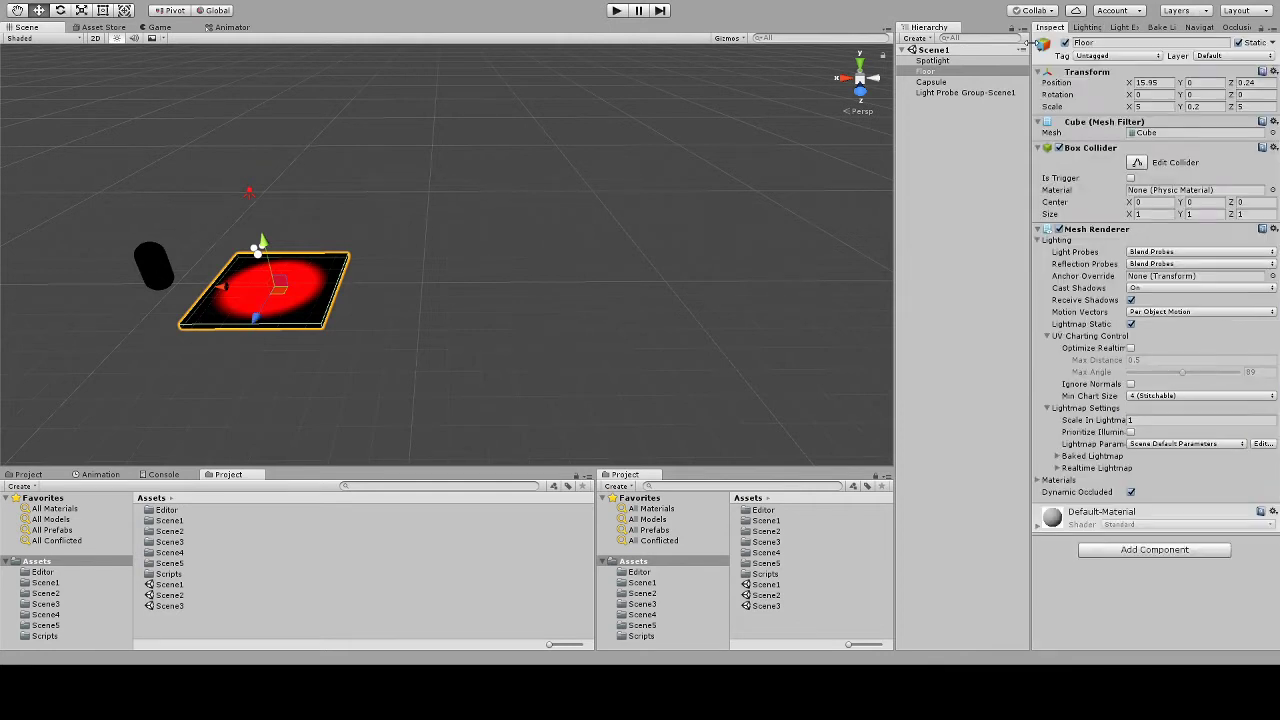
{"action": "left_click", "coordinate": [154, 266]}
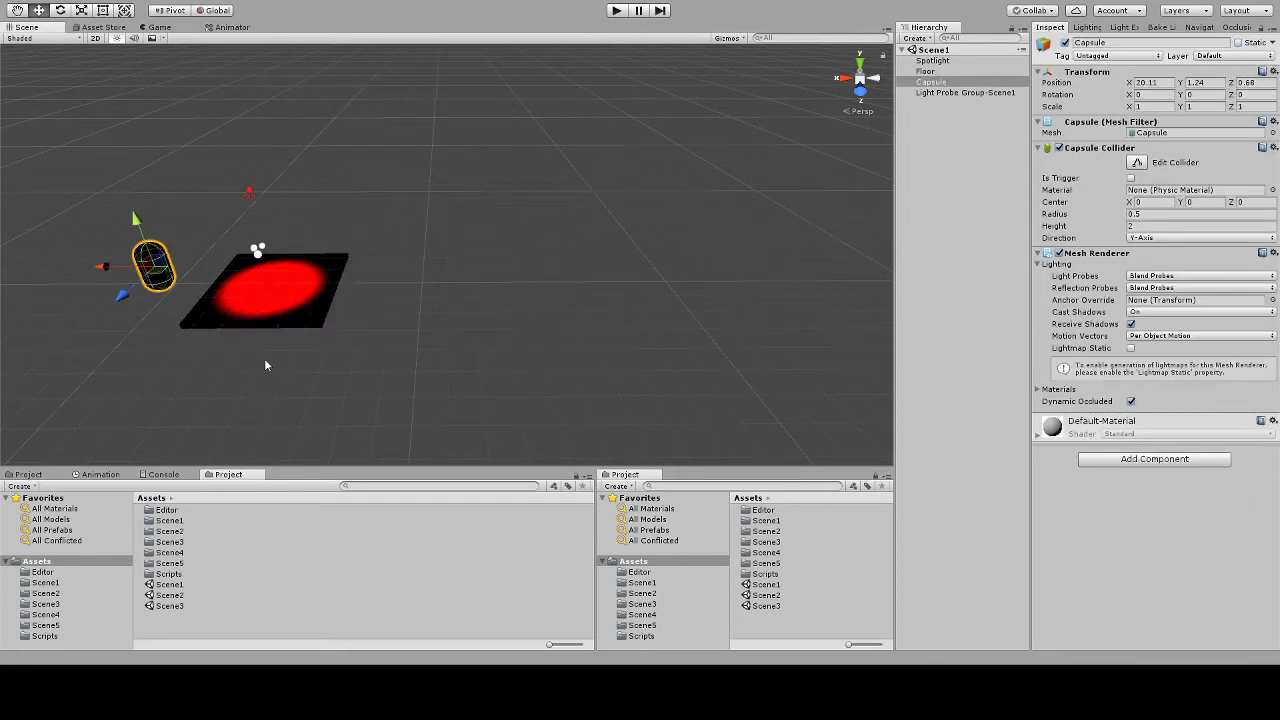
{"action": "left_click", "coordinate": [258, 250]}
{"action": "left_click", "coordinate": [258, 256]}
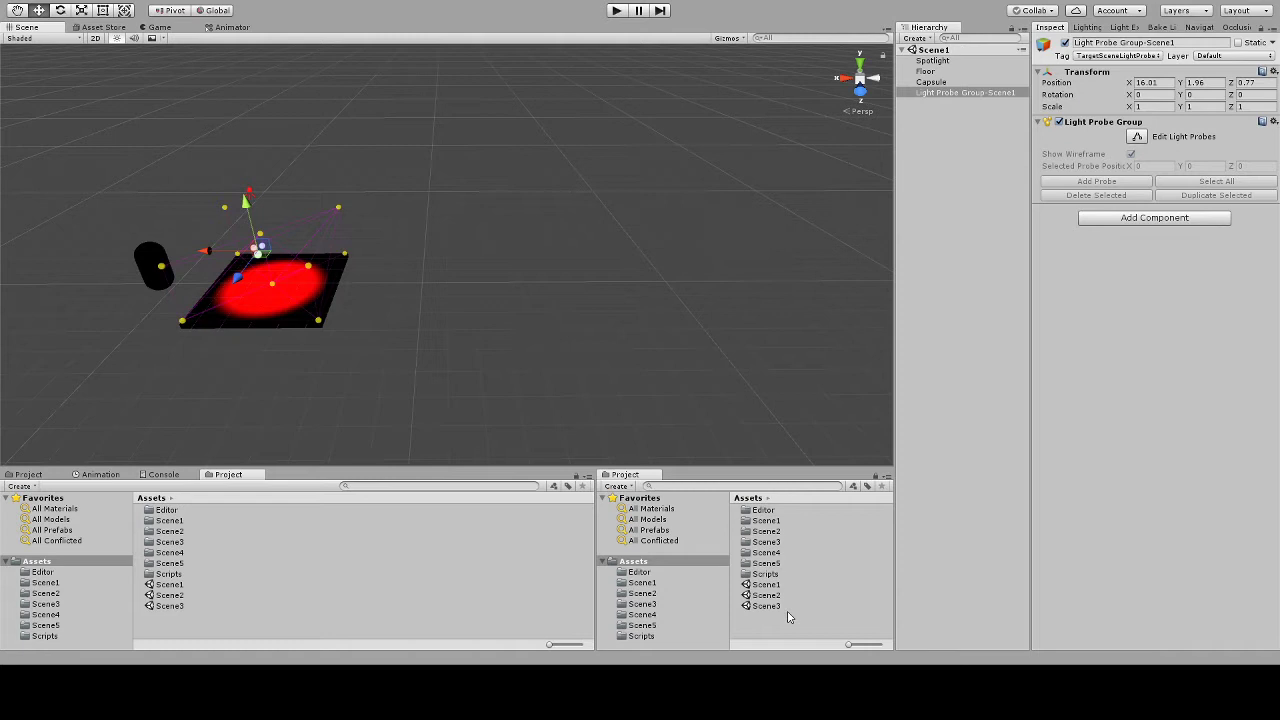
Step: Load Scene2 and Scene3 additively into the Hierarchy alongside Scene1
{"action": "left_click", "coordinate": [957, 485]}
{"action": "left_click_drag", "start_coordinate": [957, 485], "coordinate": [950, 414]}
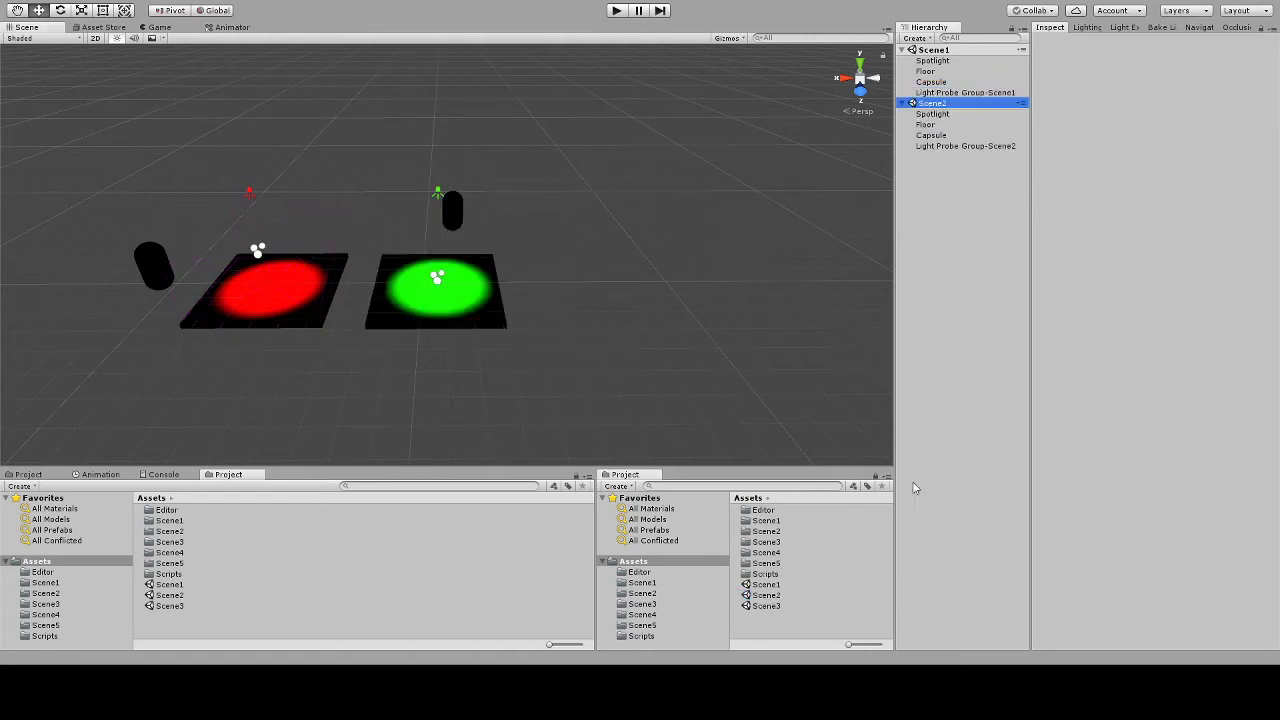
{"action": "left_click_drag", "start_coordinate": [770, 606], "coordinate": [967, 516]}
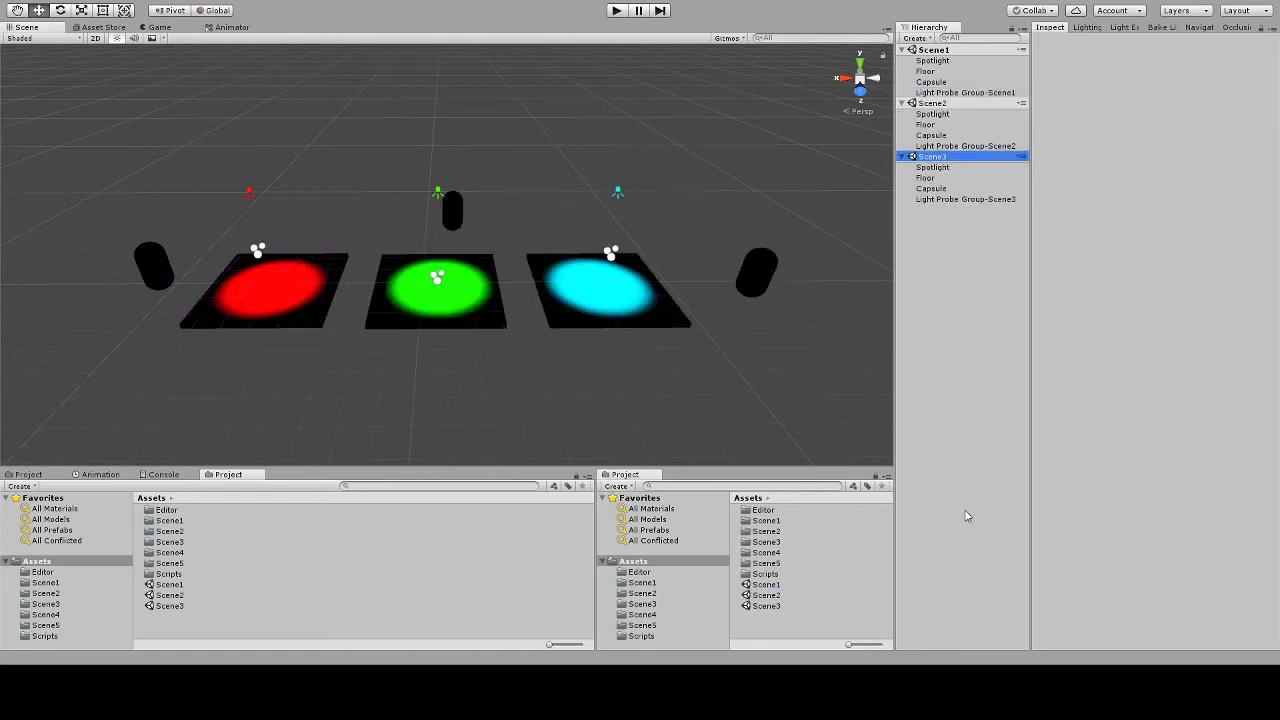
Step: Inspect Scene2's probe group, capsule and green spotlight, and Scene3's probe group, cyan spotlight and floor
{"action": "left_click", "coordinate": [437, 280]}
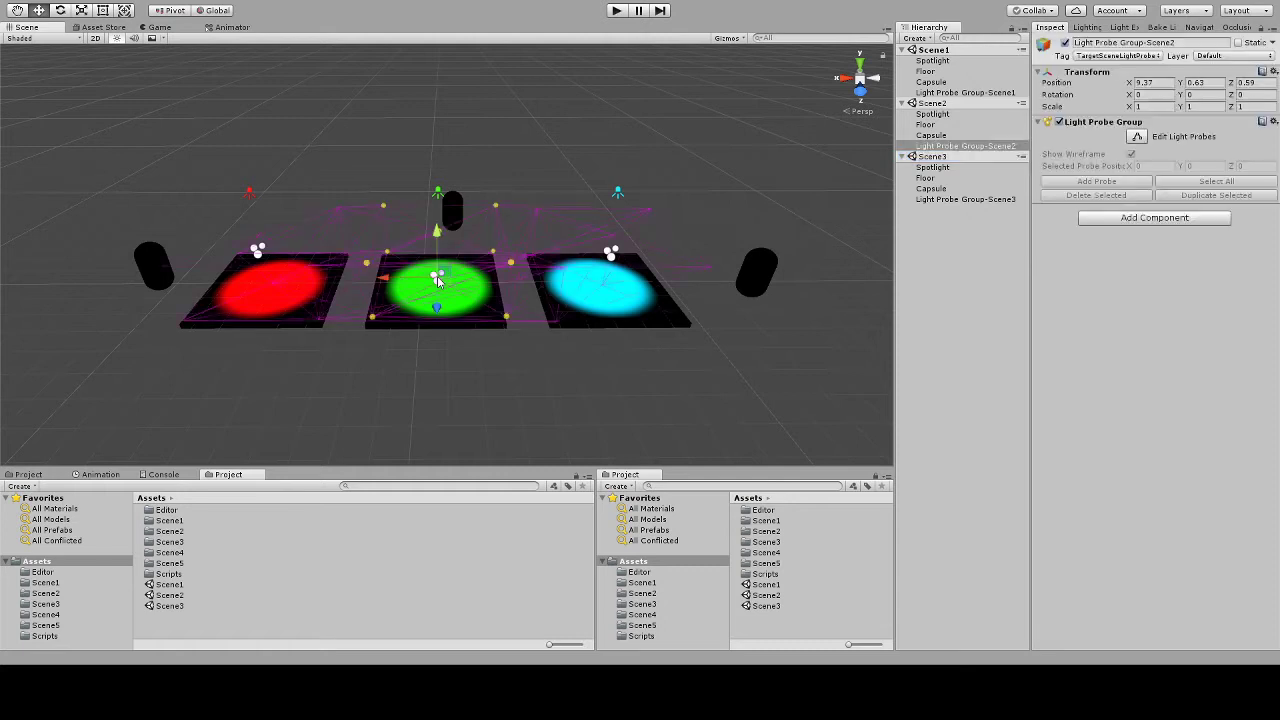
{"action": "left_click", "coordinate": [452, 210]}
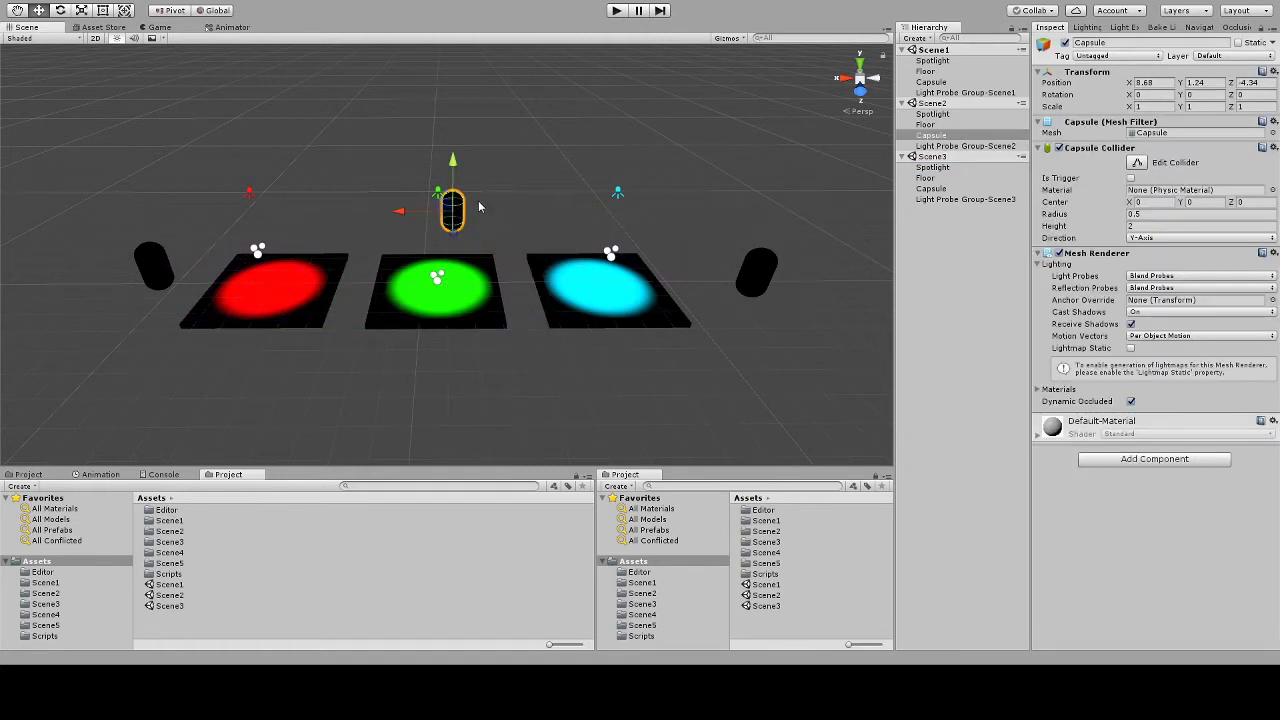
{"action": "left_click", "coordinate": [437, 193]}
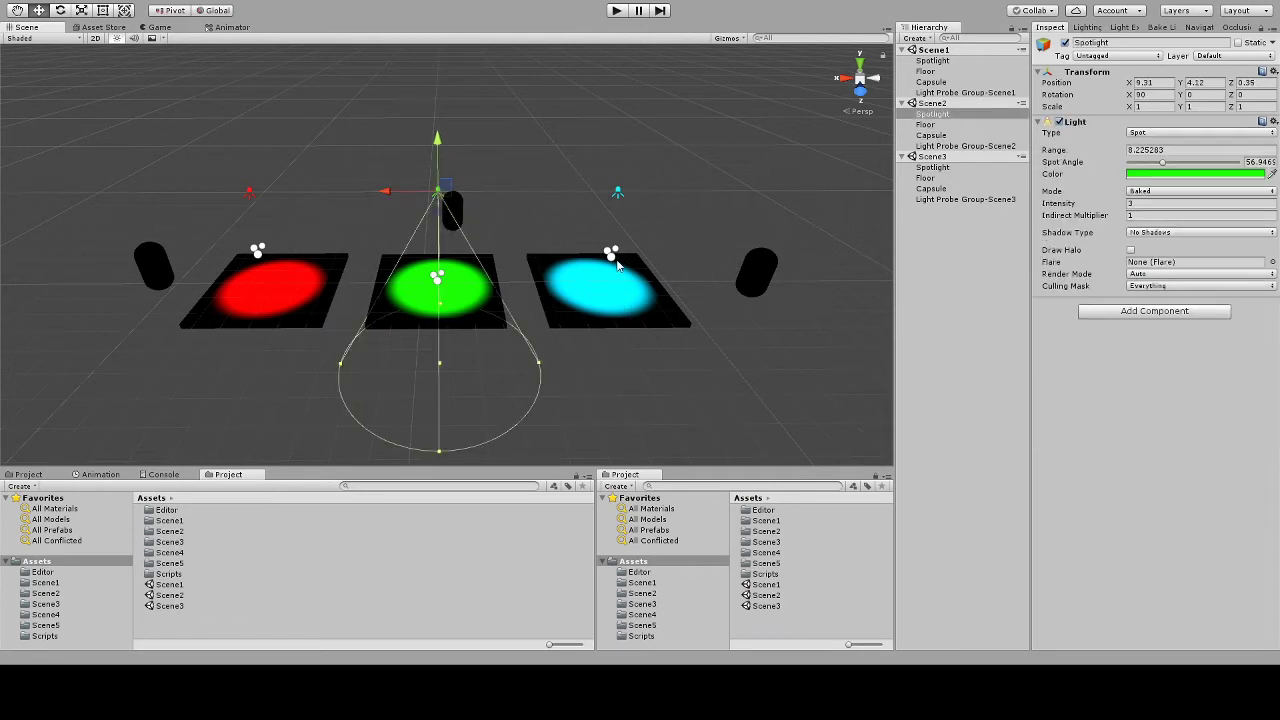
{"action": "left_click", "coordinate": [612, 258]}
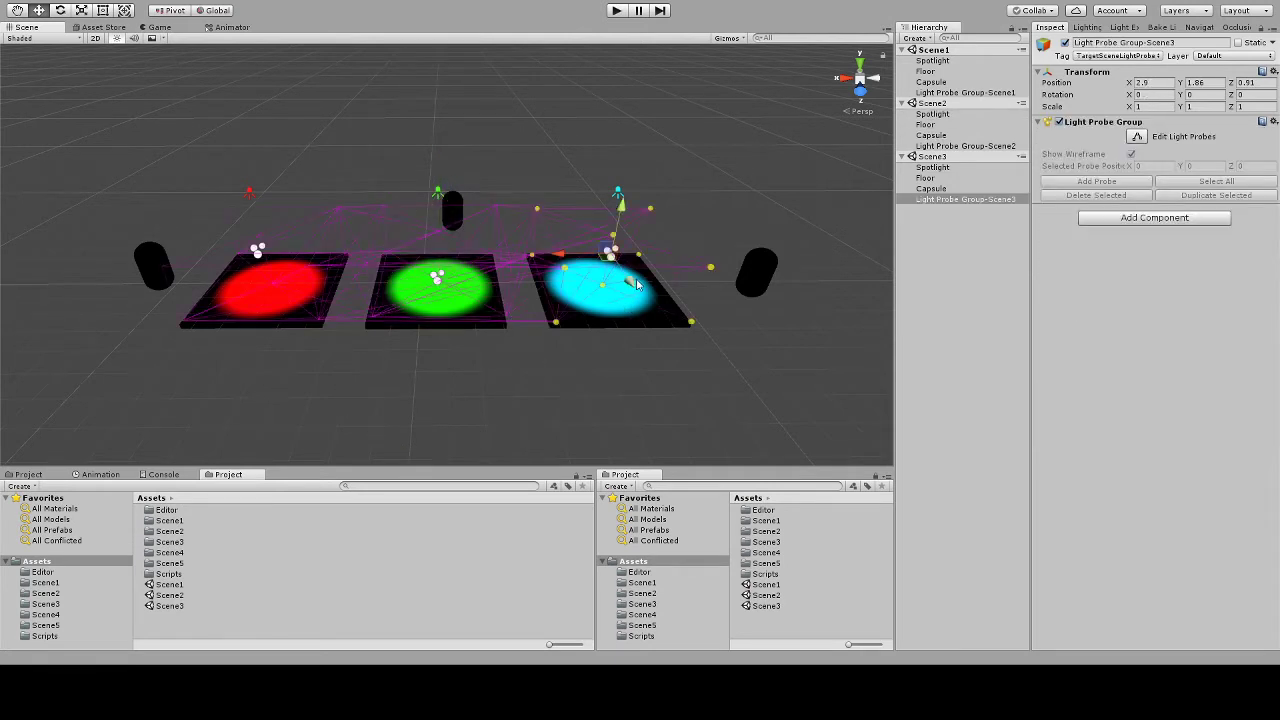
{"action": "left_click", "coordinate": [618, 193]}
{"action": "left_click", "coordinate": [679, 325]}
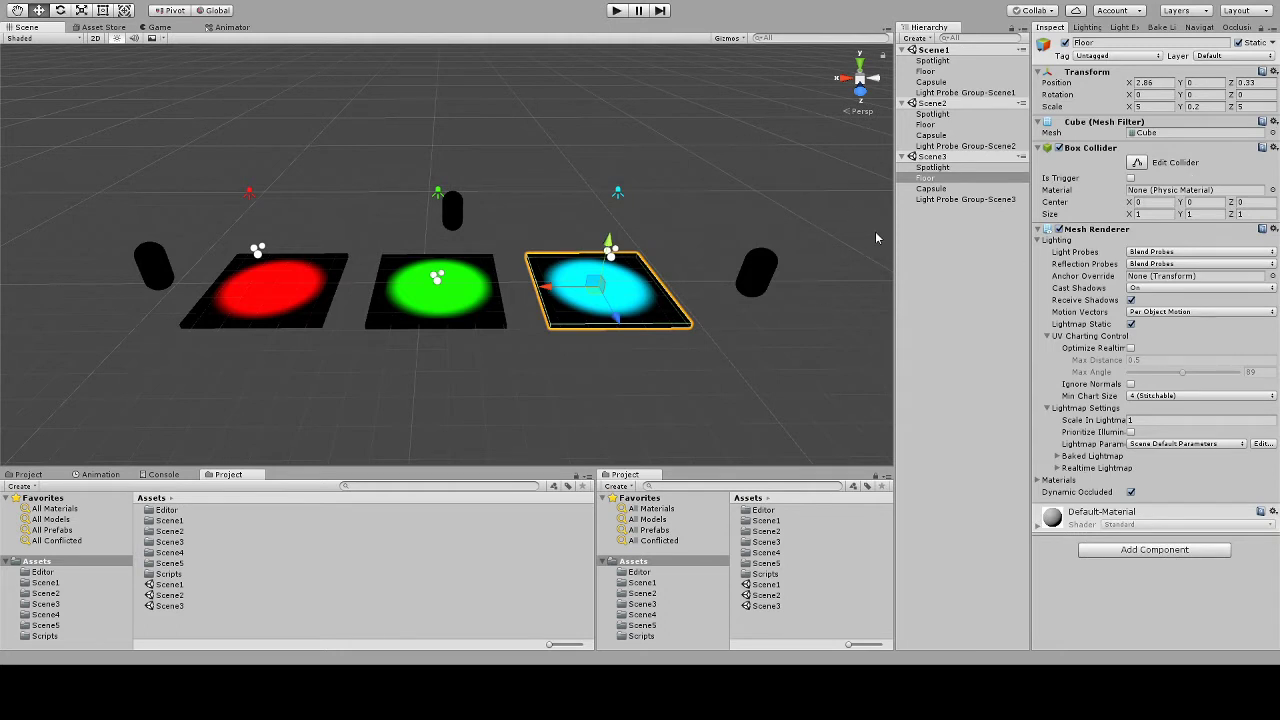
Step: Open Scene1, Scene2 and Scene3 each on its own and bake its lighting from Lighting settings
{"action": "double_click", "coordinate": [783, 589]}
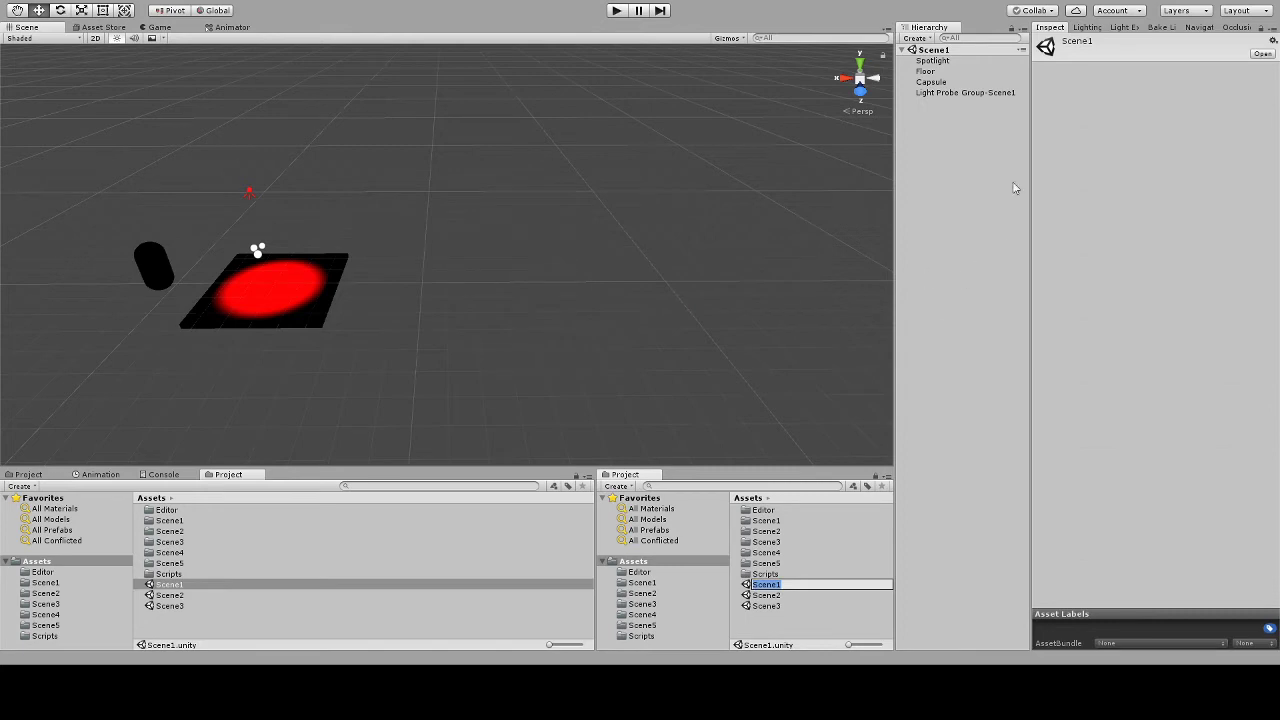
{"action": "left_click", "coordinate": [1087, 27]}
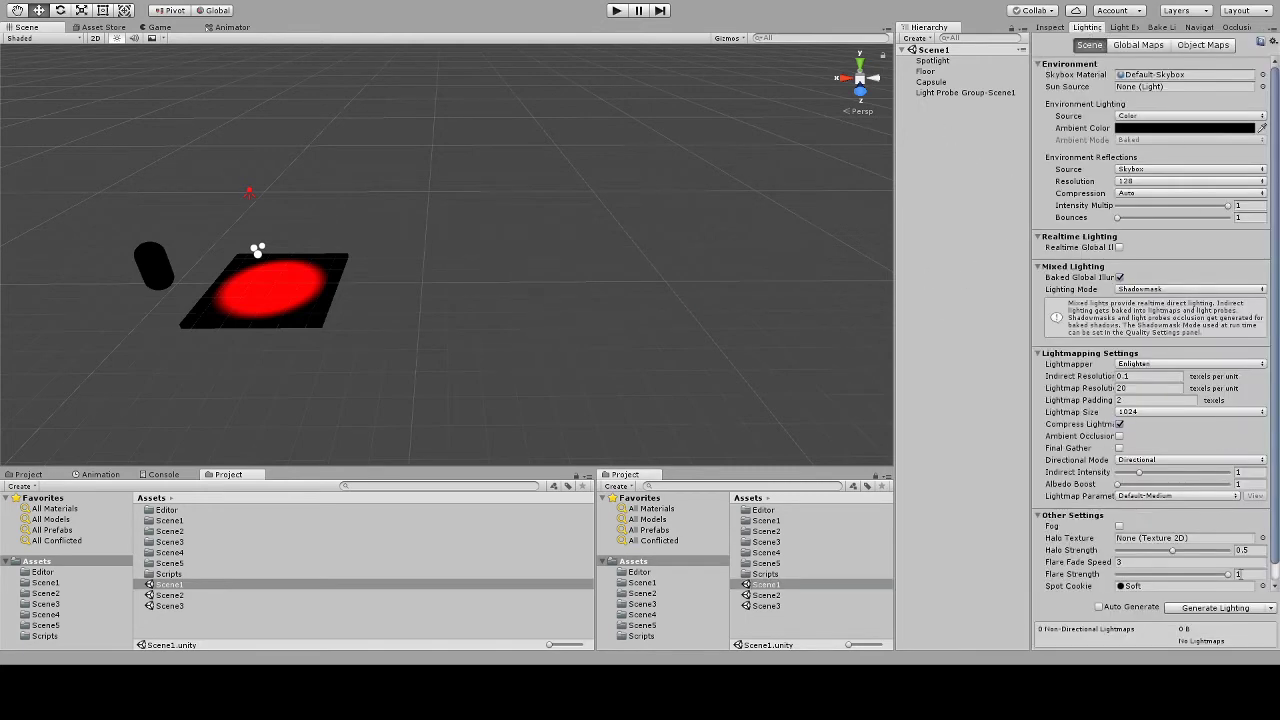
{"action": "left_click", "coordinate": [1220, 607]}
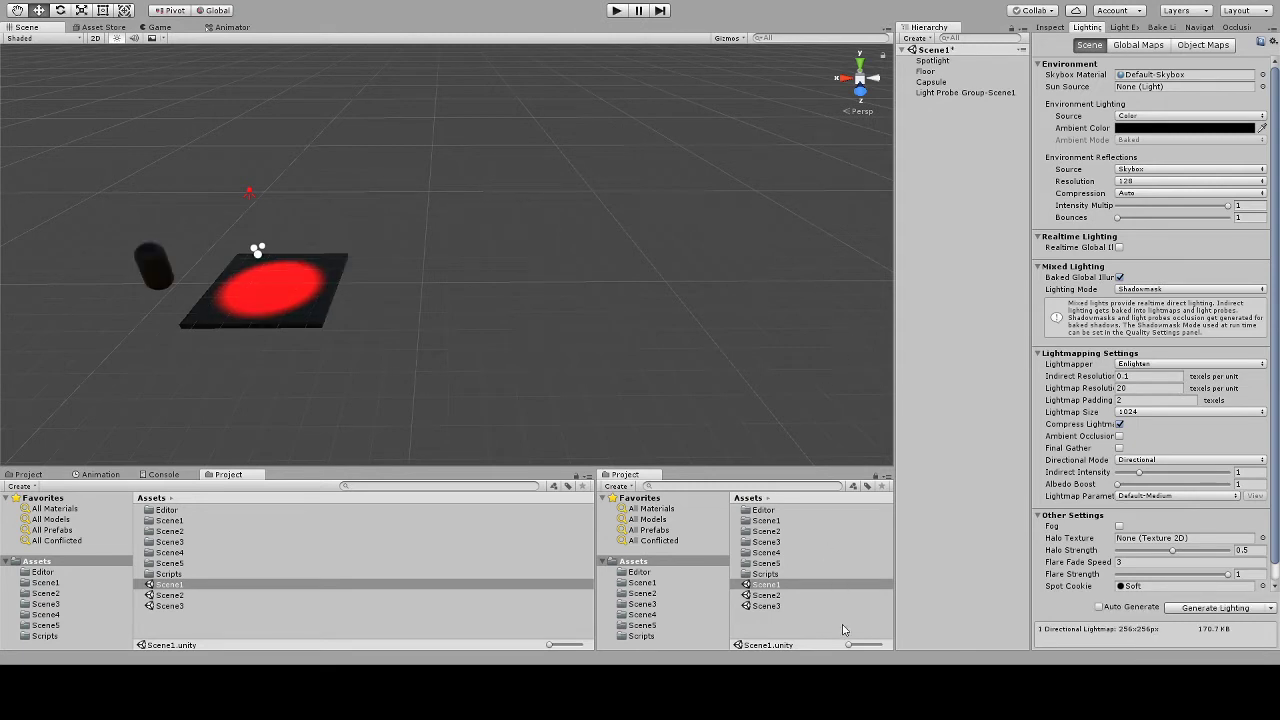
{"action": "left_click", "coordinate": [768, 595]}
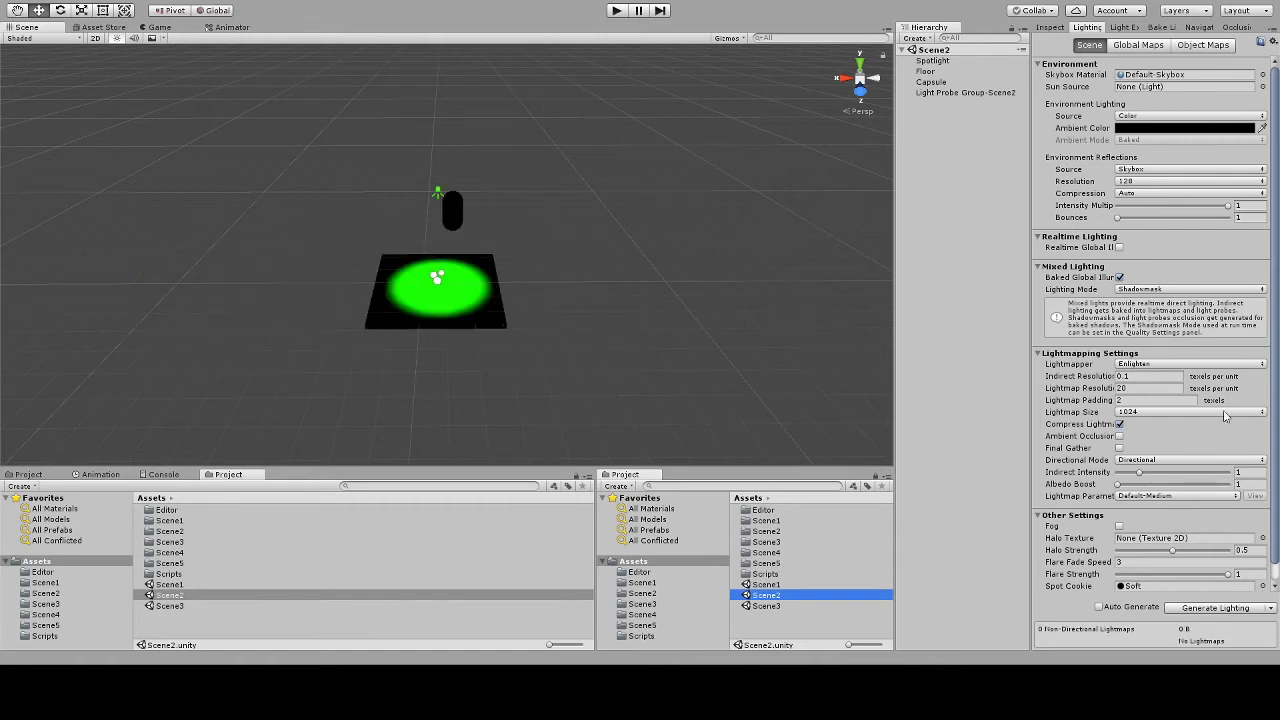
{"action": "left_click", "coordinate": [1213, 610]}
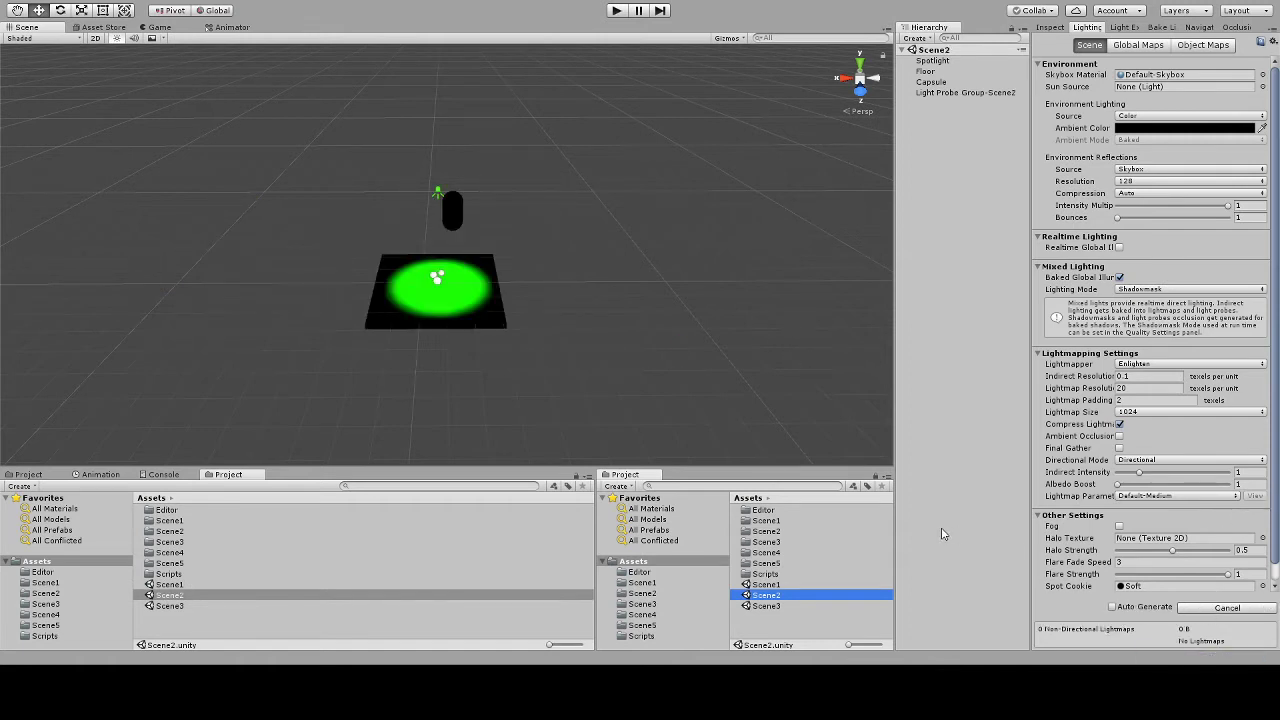
{"action": "left_click", "coordinate": [768, 607]}
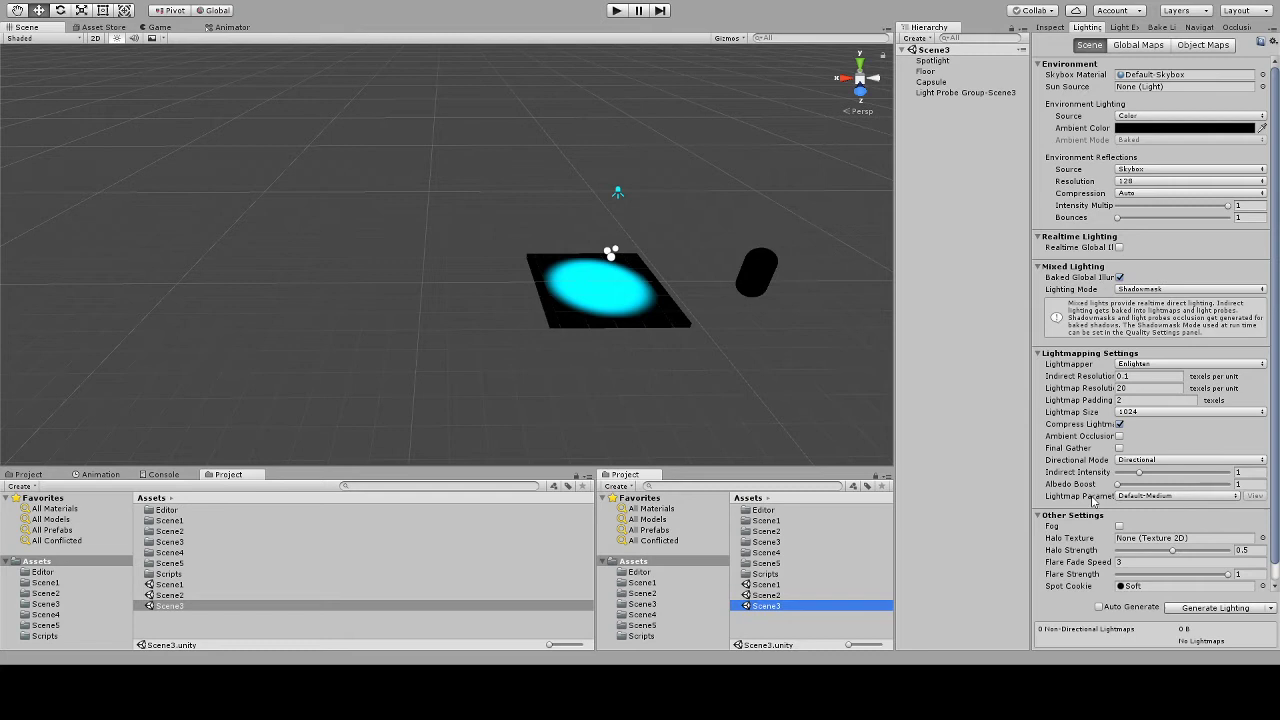
{"action": "left_click", "coordinate": [1190, 608]}
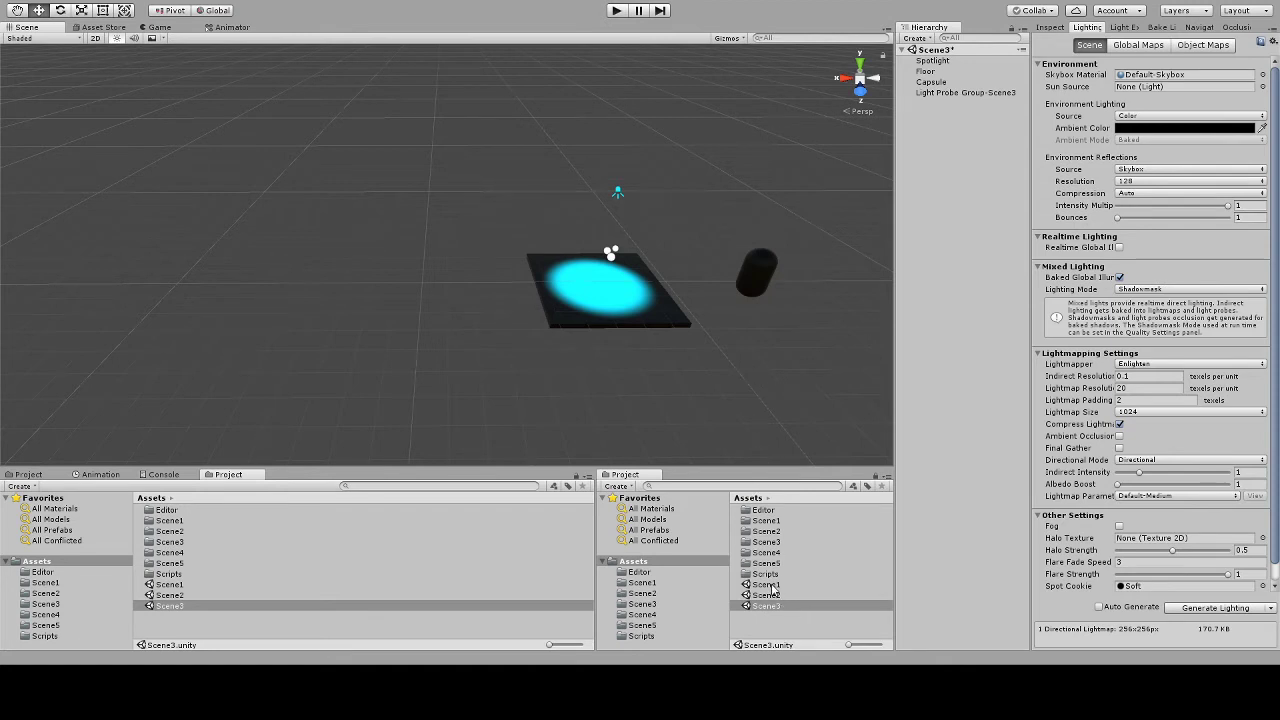
Step: Open Scene1 and slide its capsule onto the red-lit floor
{"action": "left_click", "coordinate": [771, 585]}
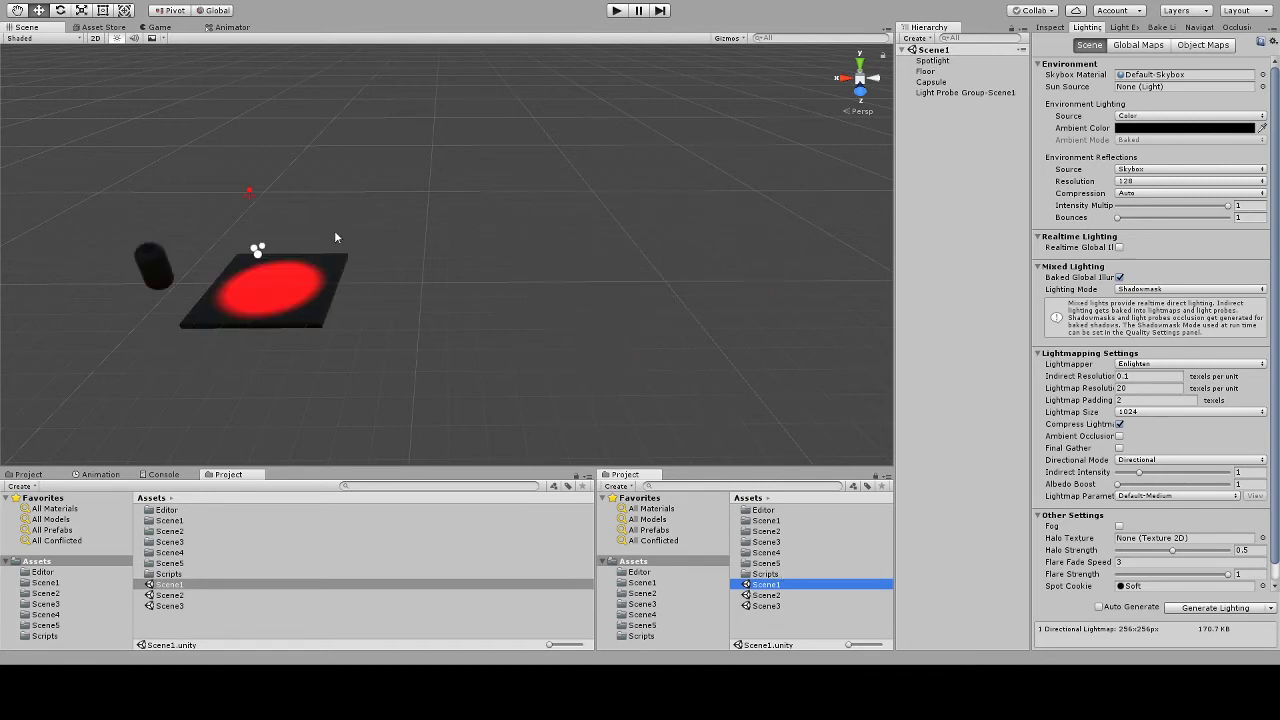
{"action": "left_click", "coordinate": [148, 262]}
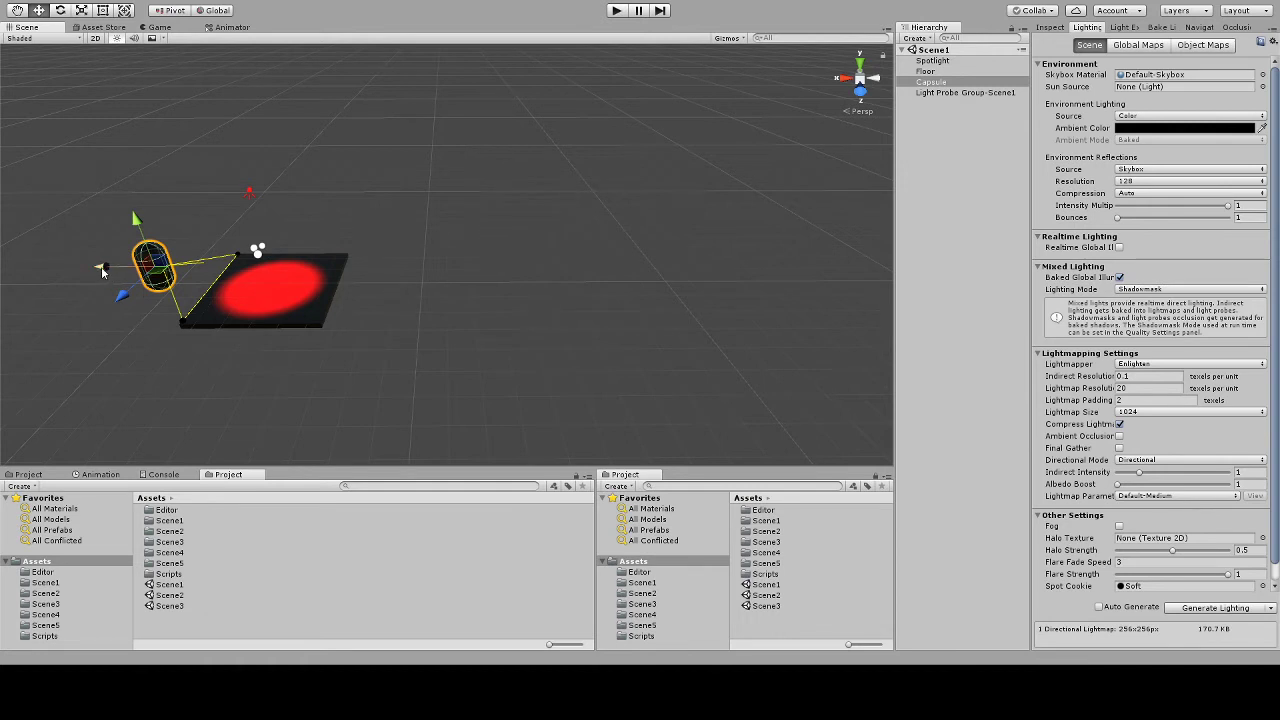
{"action": "left_click_drag", "start_coordinate": [101, 266], "coordinate": [119, 286]}
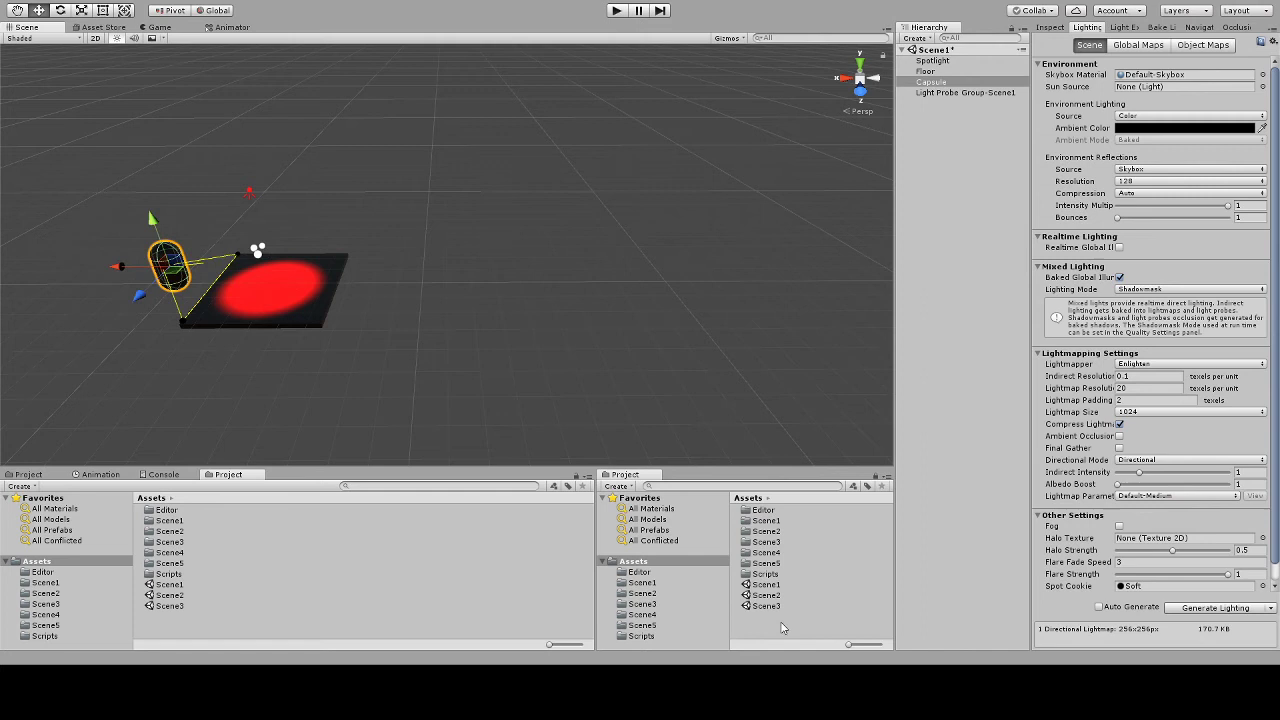
Step: Add Scene2 and Scene3 additively, moving Scene1's capsule past the green floor and back left
{"action": "left_click_drag", "start_coordinate": [766, 595], "coordinate": [918, 425]}
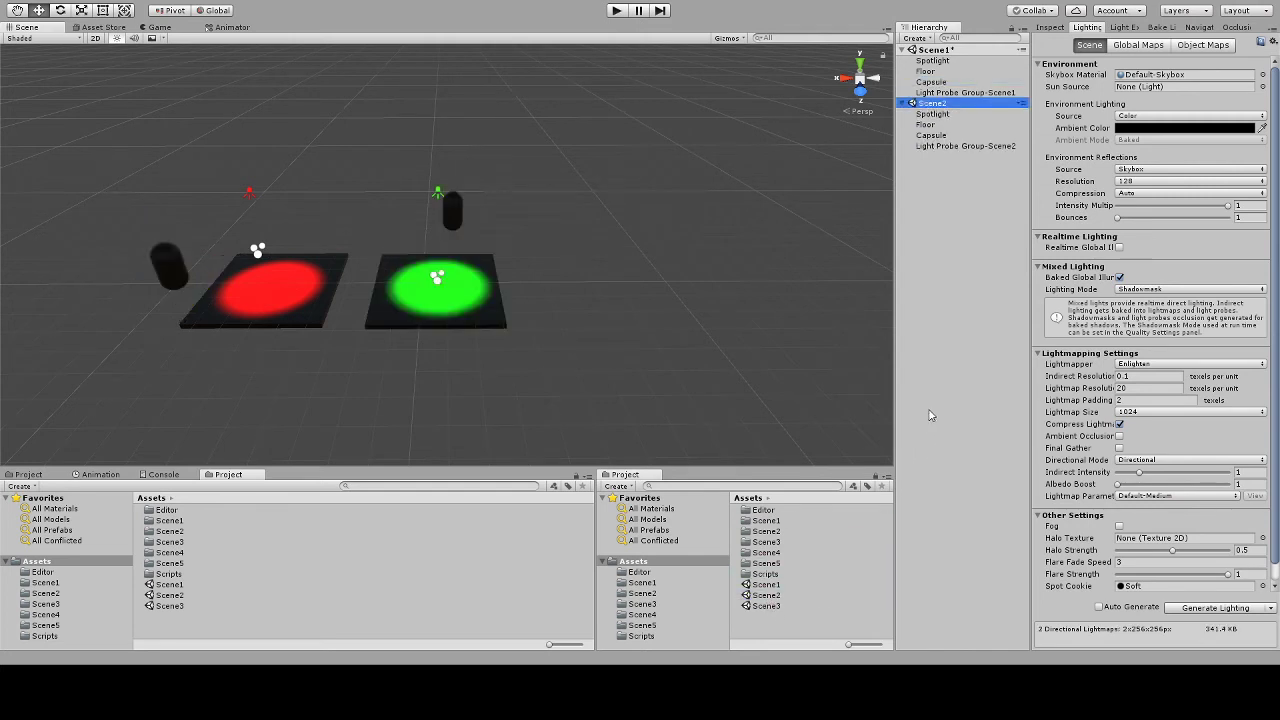
{"action": "left_click", "coordinate": [175, 265]}
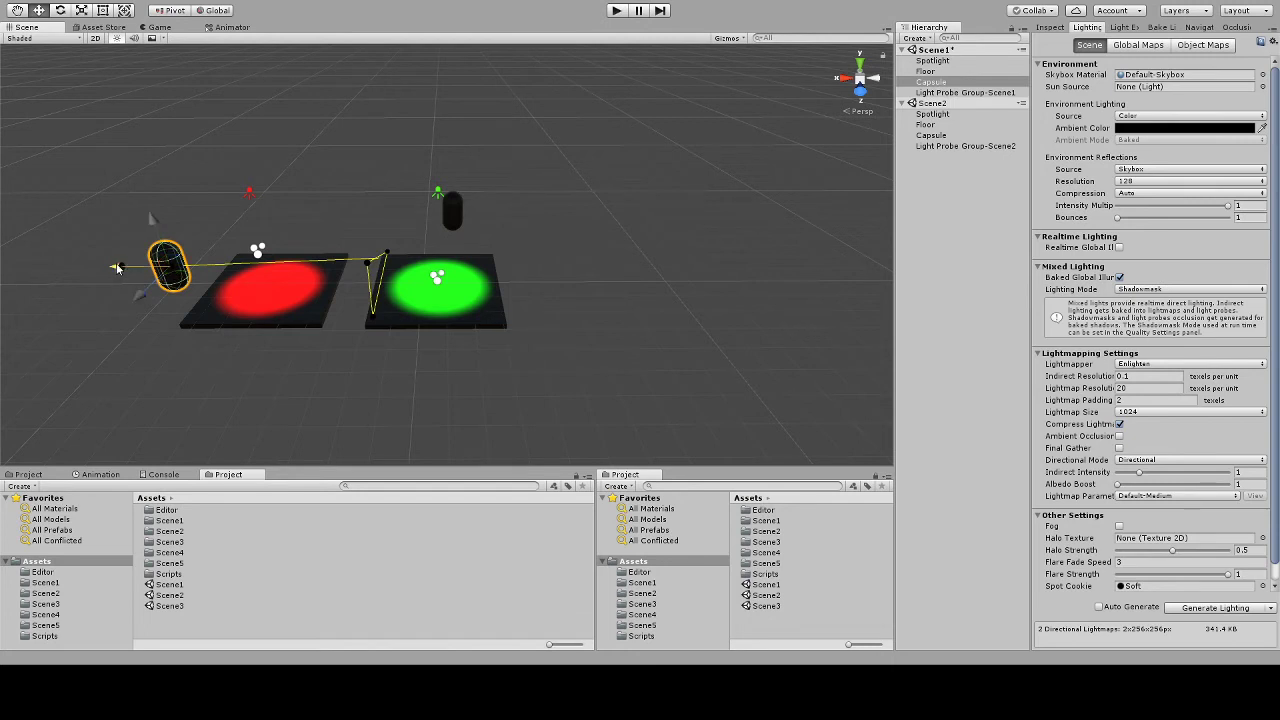
{"action": "left_click_drag", "start_coordinate": [118, 268], "coordinate": [473, 280]}
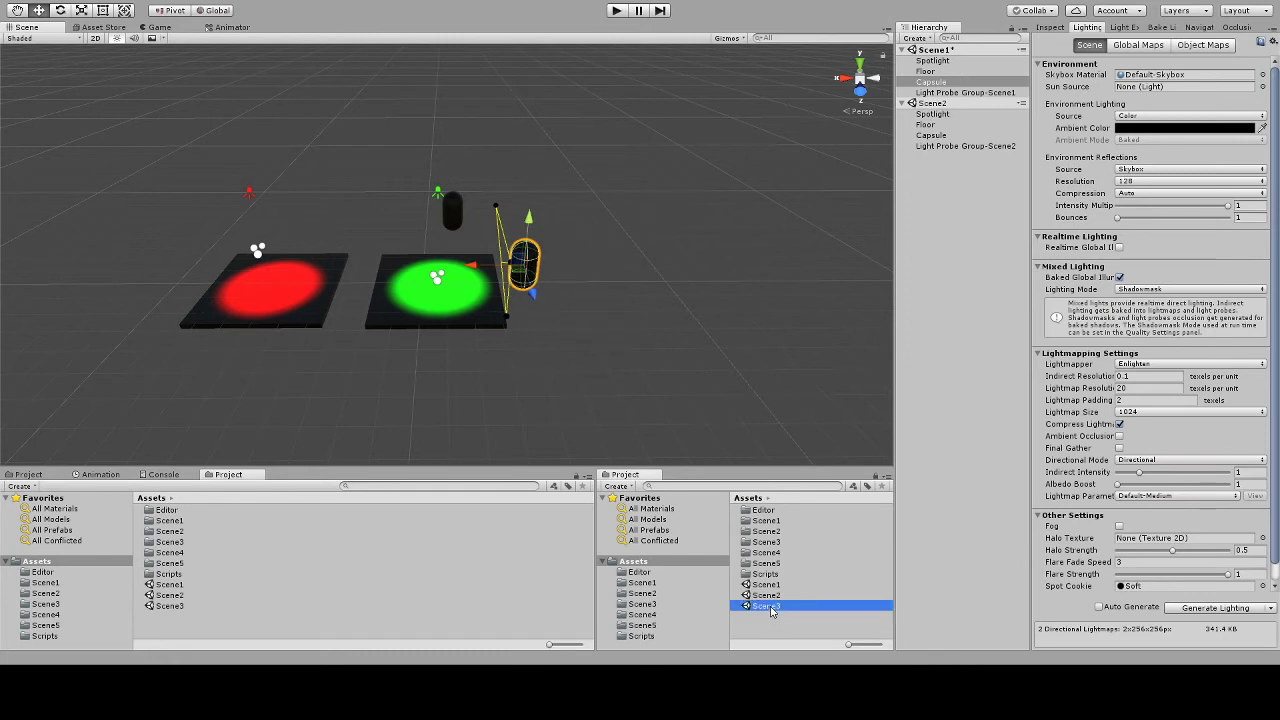
{"action": "left_click_drag", "start_coordinate": [927, 443], "coordinate": [911, 446]}
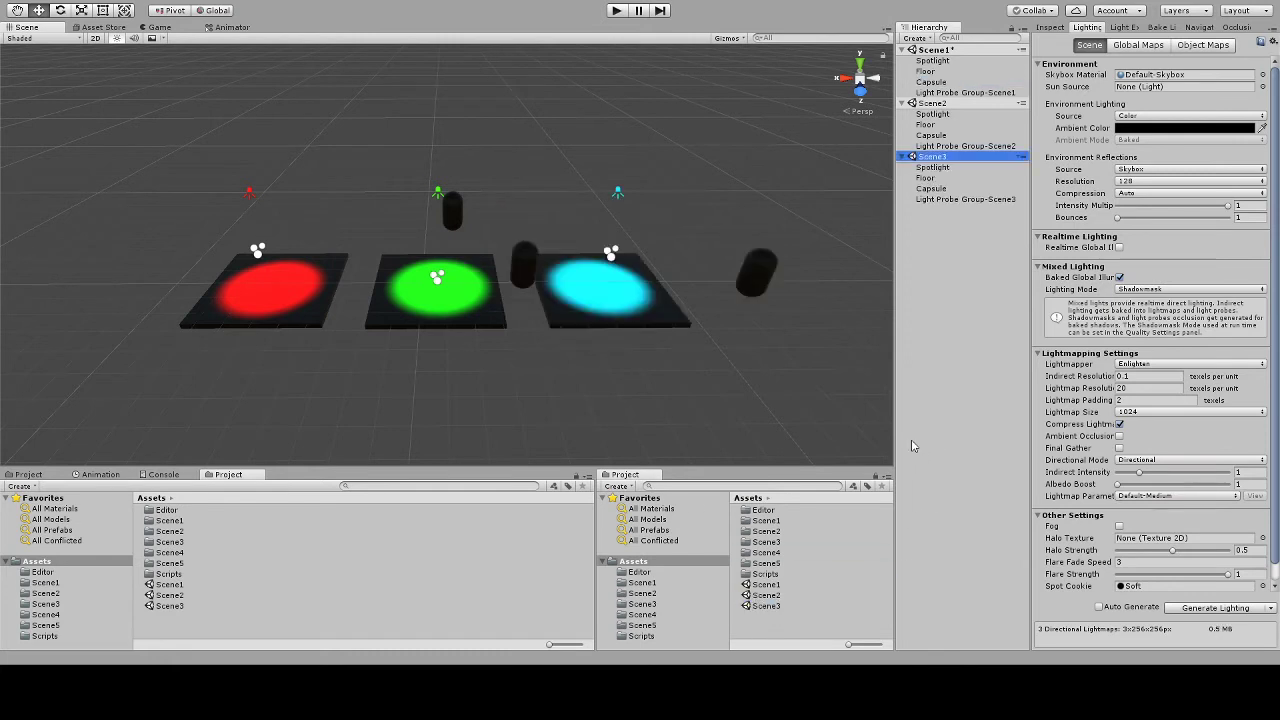
{"action": "left_click", "coordinate": [525, 267]}
{"action": "left_click_drag", "start_coordinate": [472, 268], "coordinate": [98, 268]}
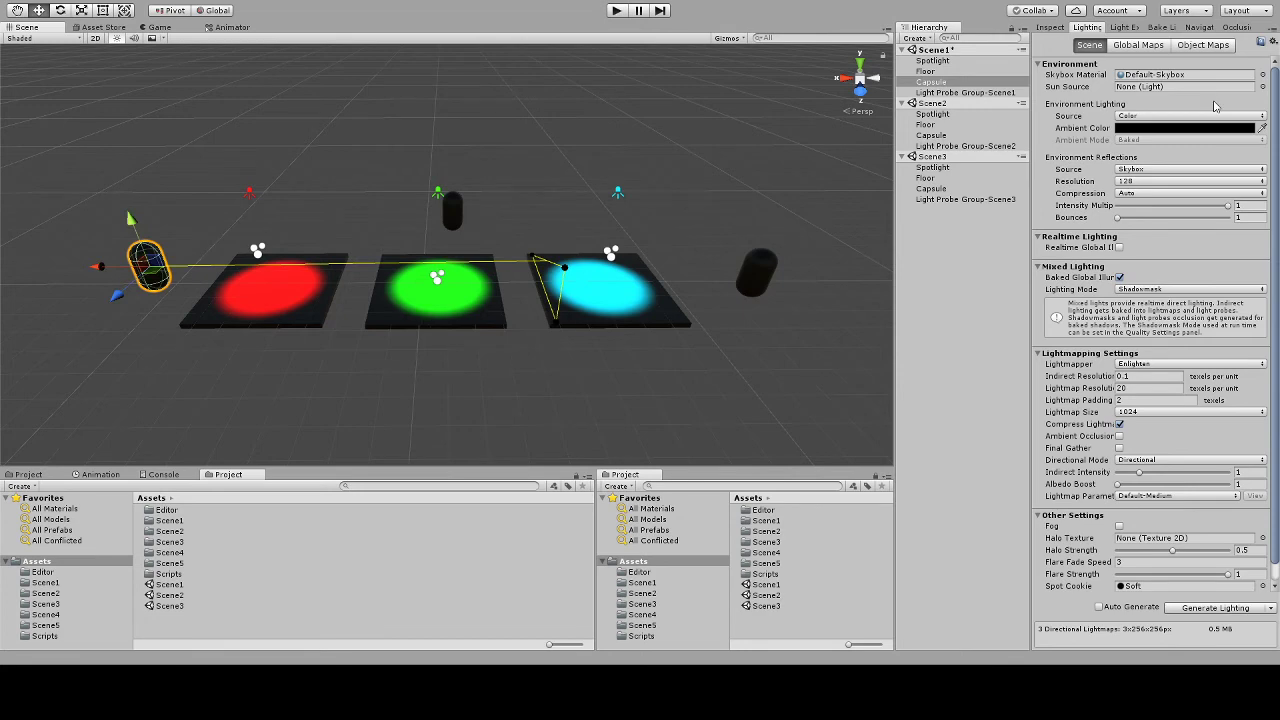
Step: Bake all three scenes together from the Bake Lighting panel with Bake 3 Scenes
{"action": "left_click", "coordinate": [1160, 28]}
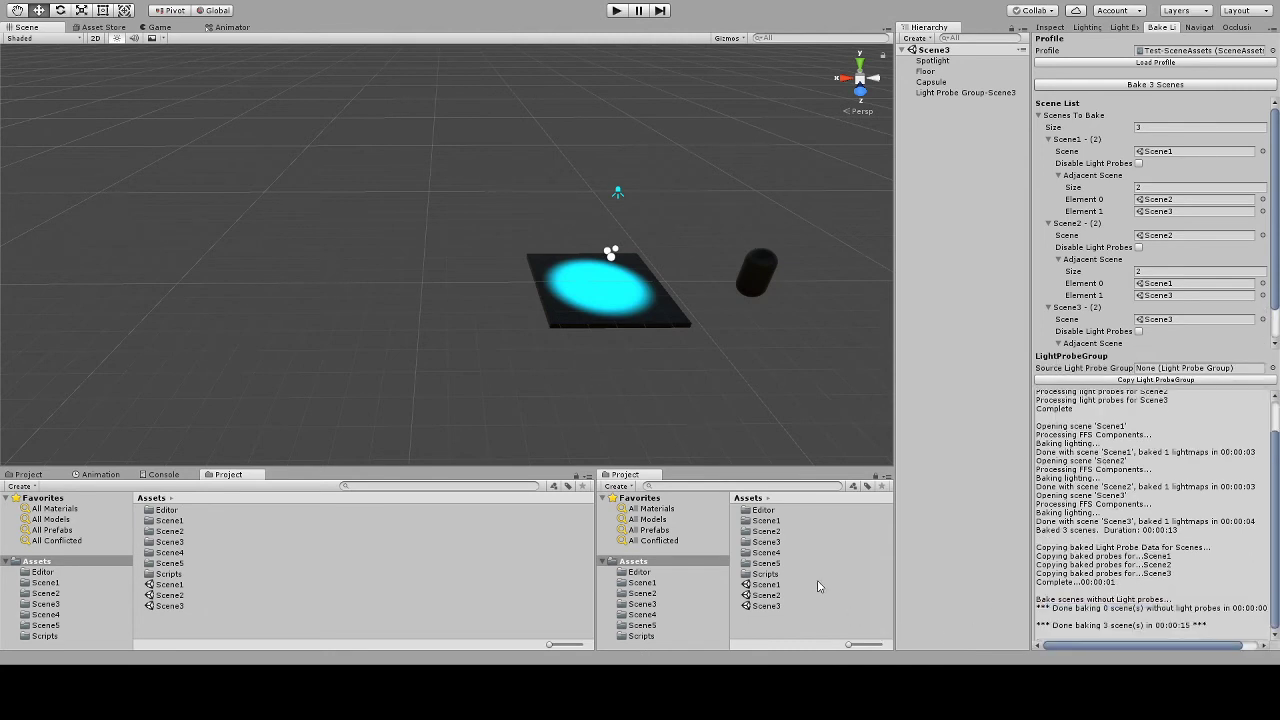
Step: Open Scene1 alone and slide its capsule onto the red floor and back
{"action": "left_click", "coordinate": [765, 585]}
{"action": "double_click", "coordinate": [765, 585]}
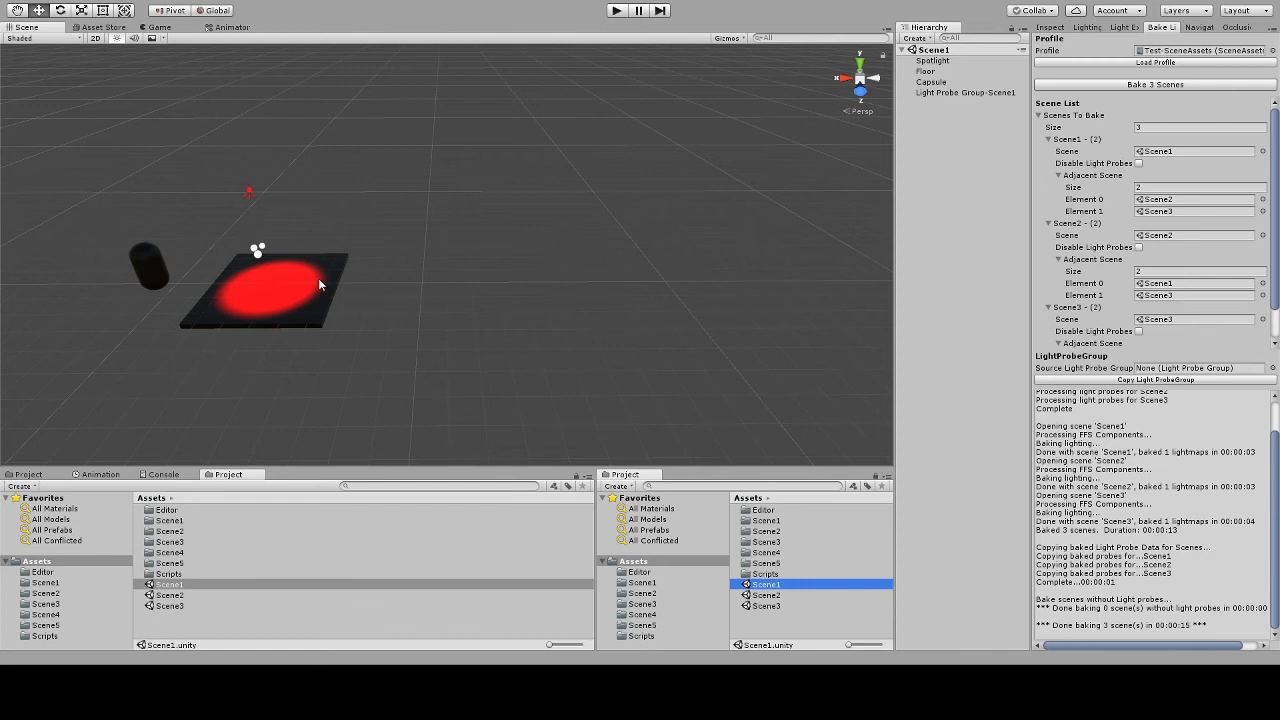
{"action": "left_click", "coordinate": [148, 268]}
{"action": "left_click_drag", "start_coordinate": [99, 277], "coordinate": [140, 283]}
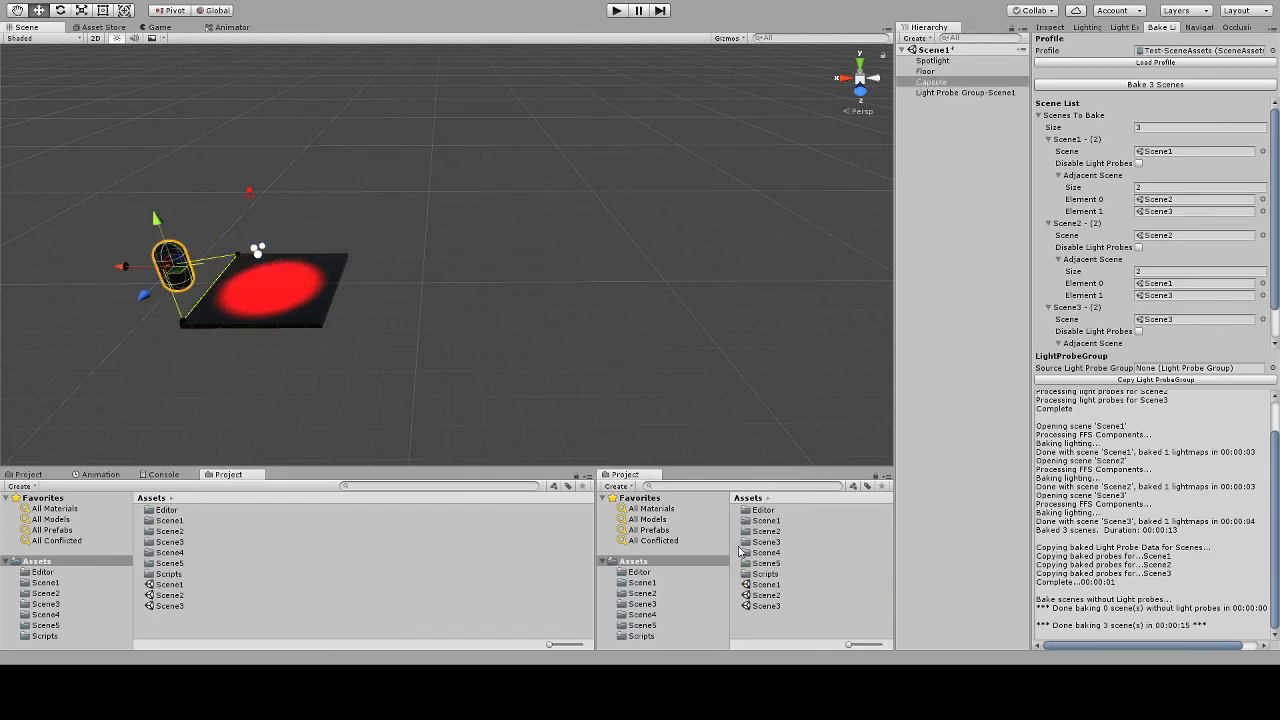
Step: Add Scene2 and Scene3, test Scene1's capsule across the floors, then undo it to its start
{"action": "left_click_drag", "start_coordinate": [786, 598], "coordinate": [954, 357]}
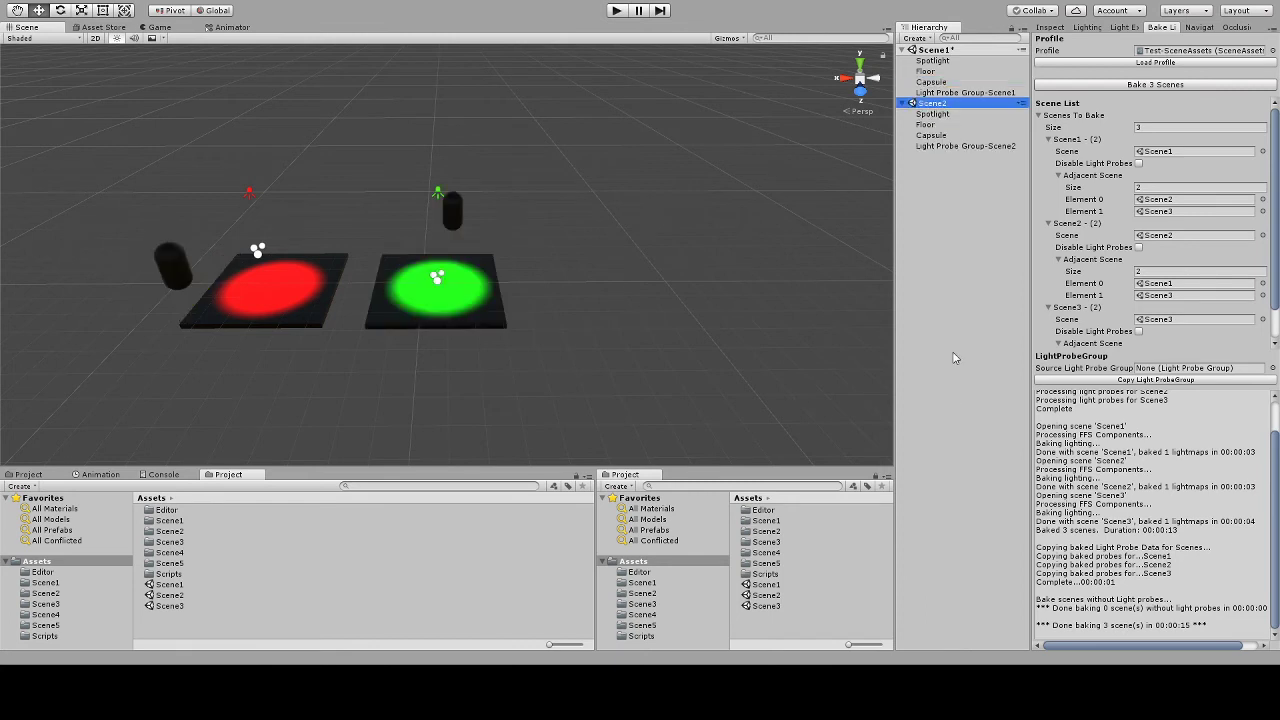
{"action": "left_click", "coordinate": [170, 268]}
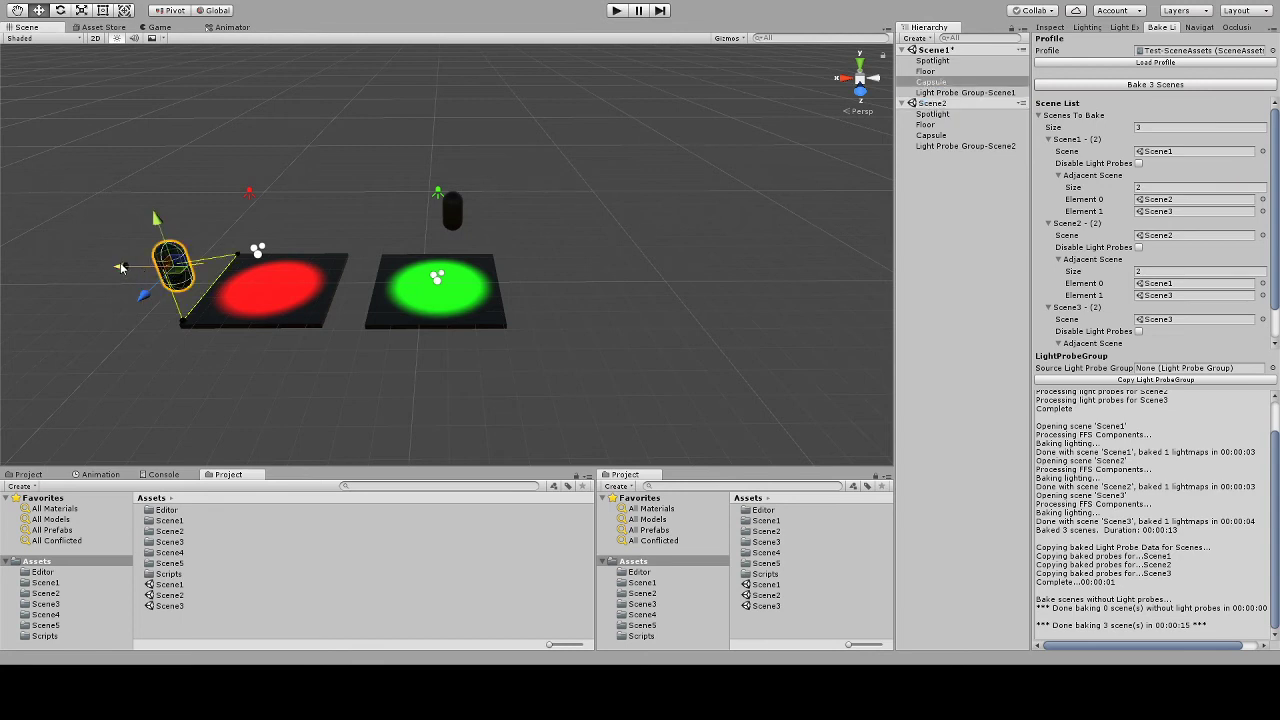
{"action": "left_click_drag", "start_coordinate": [125, 272], "coordinate": [90, 282]}
{"action": "left_click_drag", "start_coordinate": [766, 606], "coordinate": [933, 490]}
{"action": "left_click", "coordinate": [150, 270]}
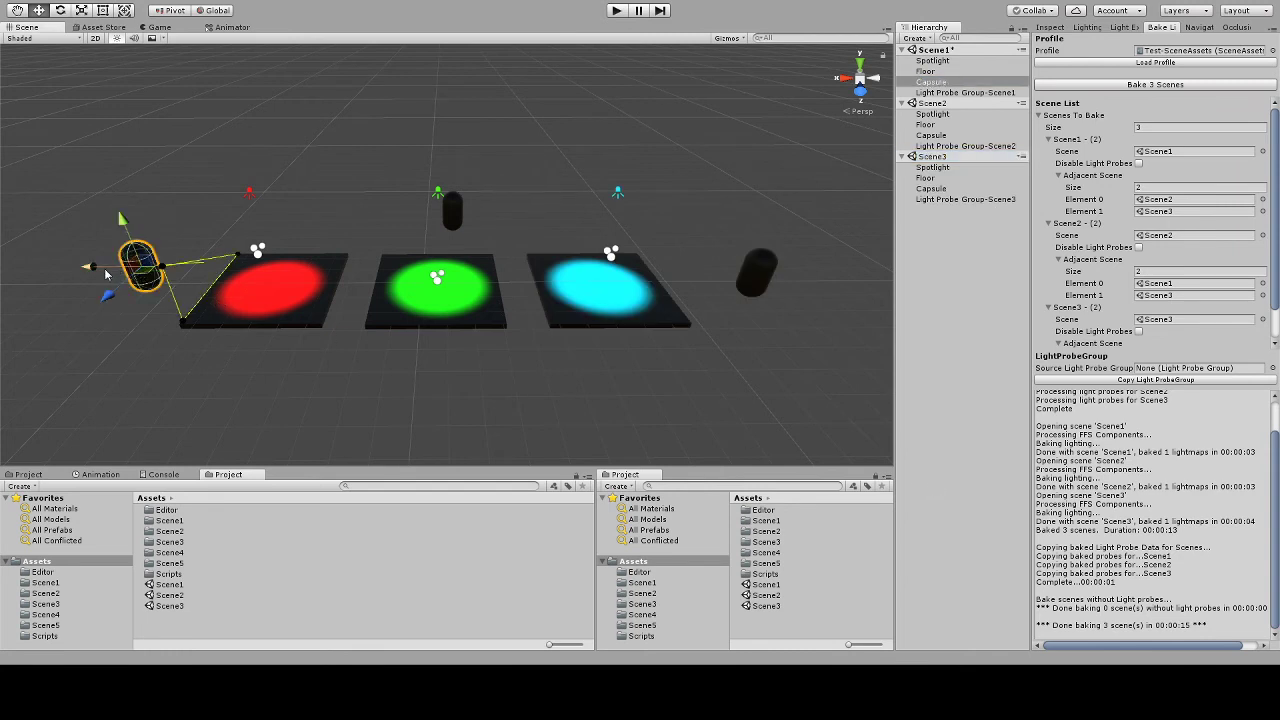
{"action": "left_click_drag", "start_coordinate": [104, 274], "coordinate": [555, 287]}
{"action": "key", "text": "ctrl+z"}
{"action": "key", "text": "ctrl+z"}
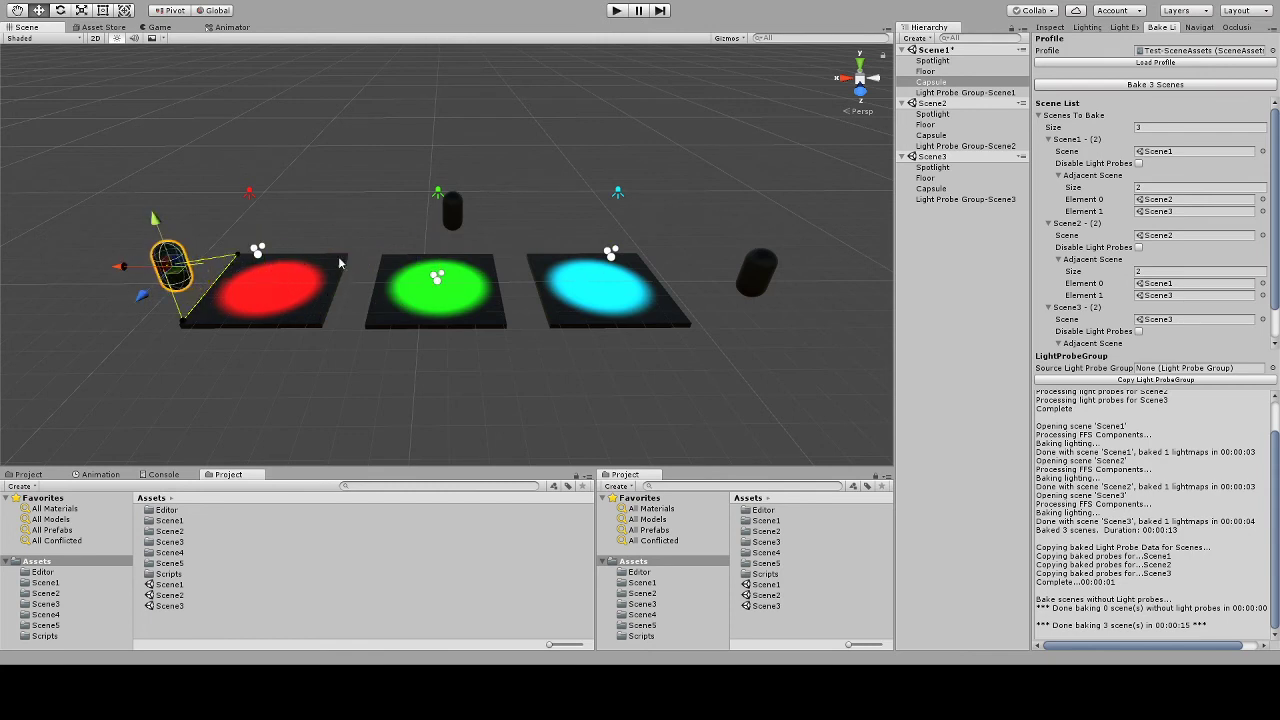
Step: Move Scene2's capsule onto the green floor and Scene3's capsule onto the cyan floor
{"action": "left_click", "coordinate": [458, 222]}
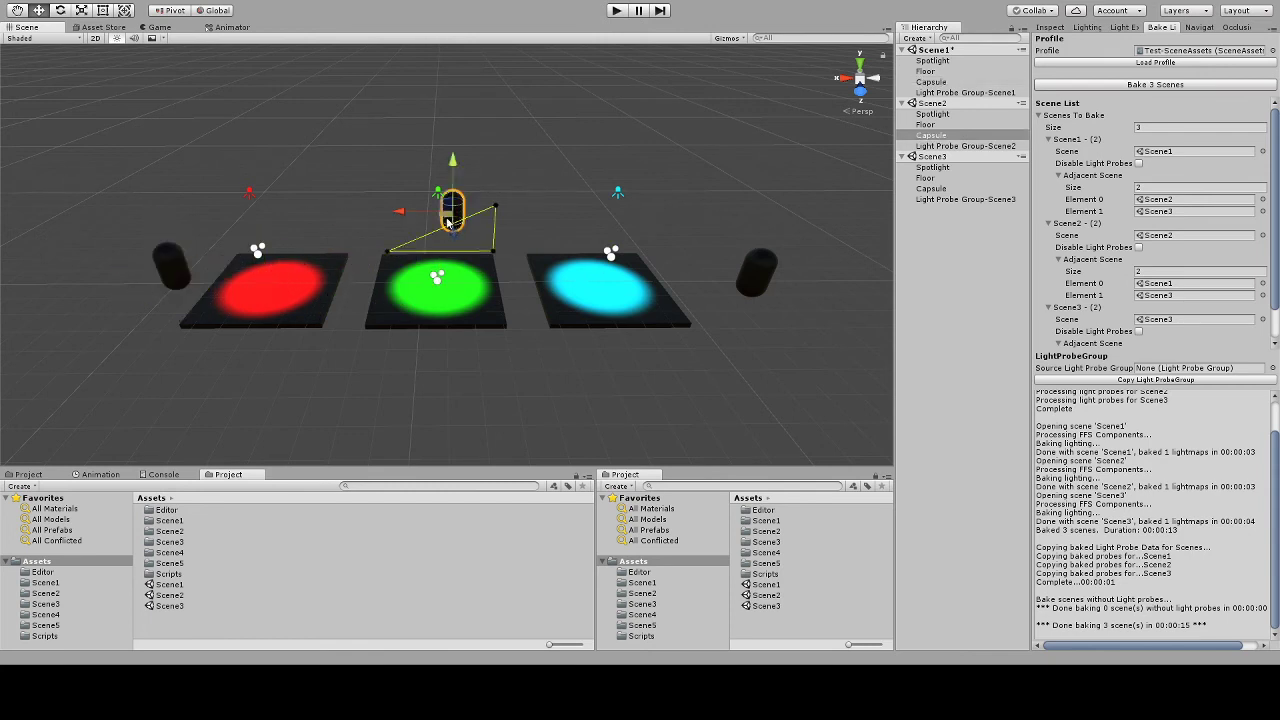
{"action": "mouse_move", "coordinate": [448, 222]}
{"action": "left_mouse_down"}
{"action": "mouse_move", "coordinate": [433, 289]}
{"action": "mouse_move", "coordinate": [320, 285]}
{"action": "mouse_move", "coordinate": [592, 290]}
{"action": "mouse_move", "coordinate": [472, 250]}
{"action": "mouse_move", "coordinate": [443, 210]}
{"action": "left_mouse_up"}
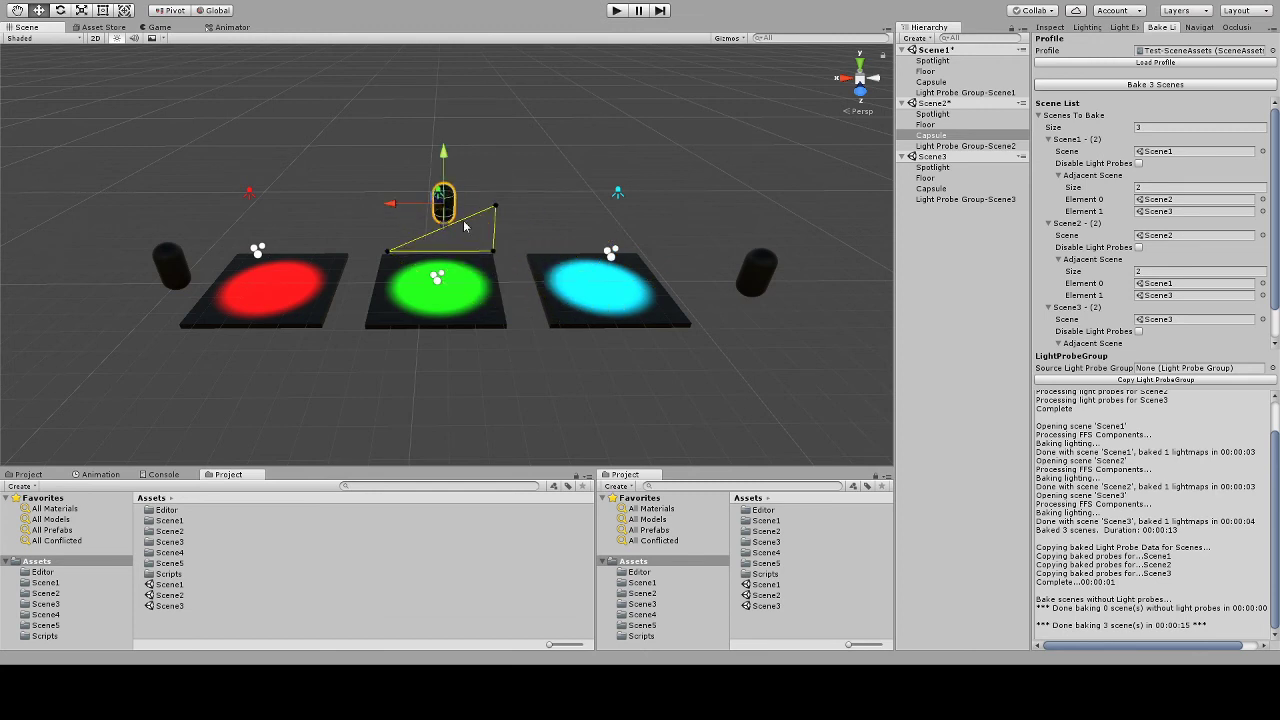
{"action": "left_click", "coordinate": [758, 268]}
{"action": "mouse_move", "coordinate": [705, 277]}
{"action": "left_mouse_down"}
{"action": "mouse_move", "coordinate": [245, 279]}
{"action": "mouse_move", "coordinate": [728, 277]}
{"action": "left_mouse_up"}
Step: Deselect Scene3's capsule, leaving it off to the right of the cyan floor
{"action": "left_click", "coordinate": [678, 153]}
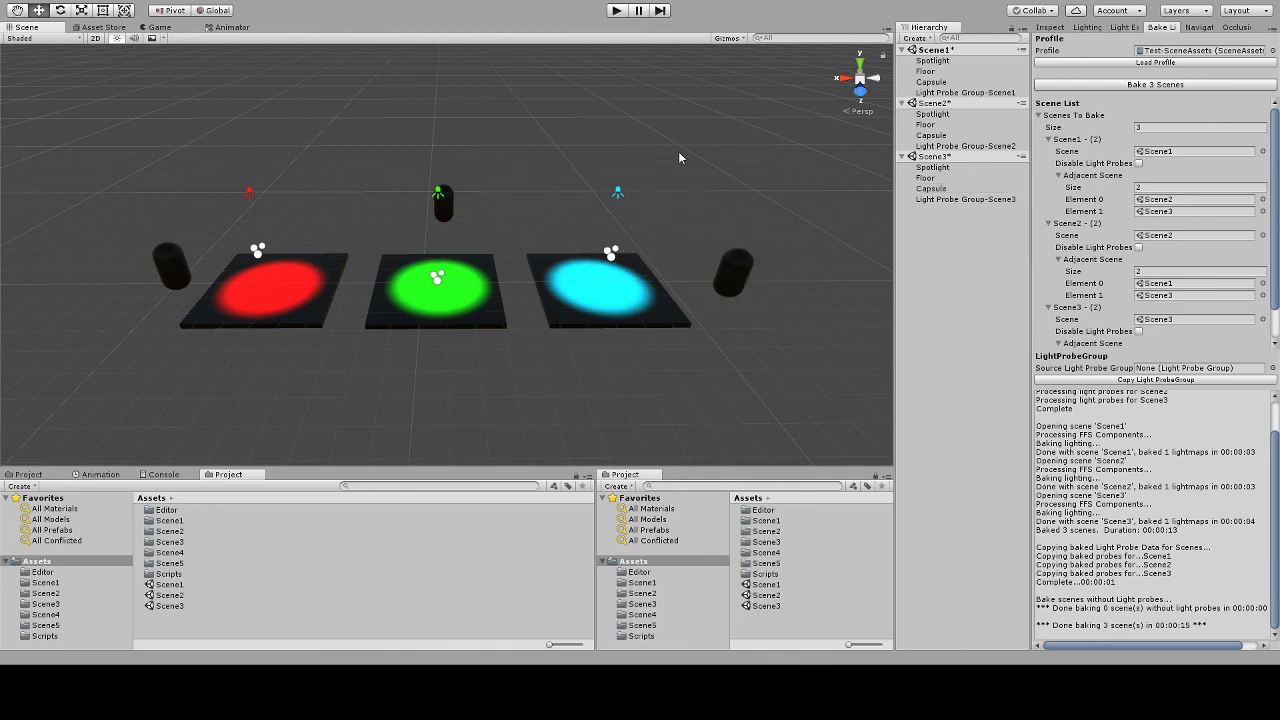